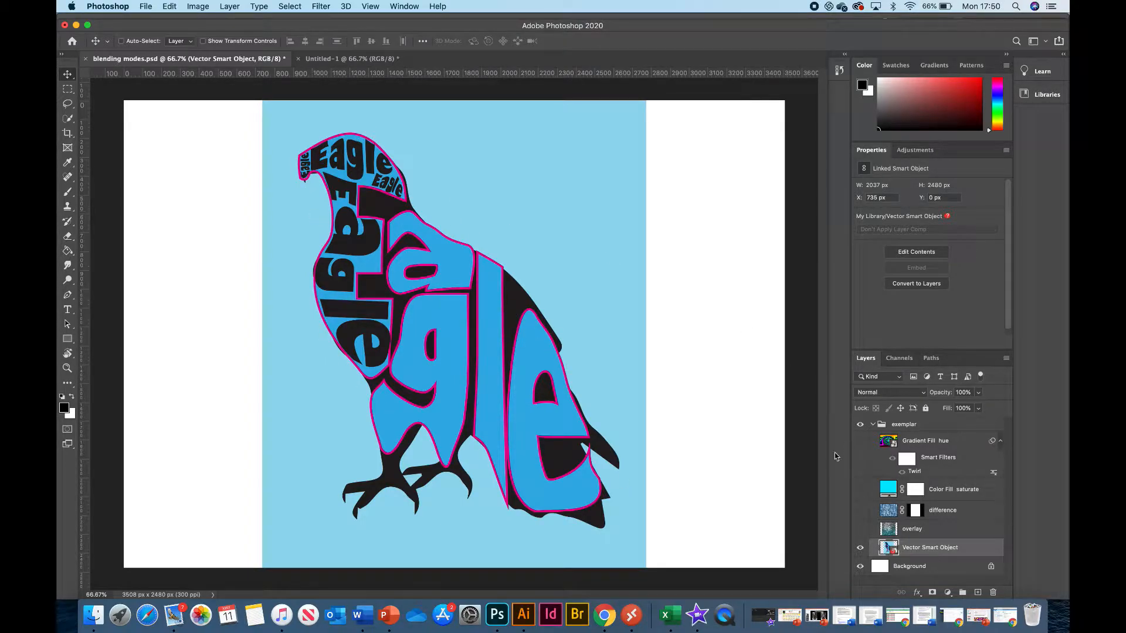
Preview the overlay, difference, Color Fill saturate and Gradient Fill hue layers over the eagle artwork by toggling their visibility, leaving them hidden.
click(859, 530)
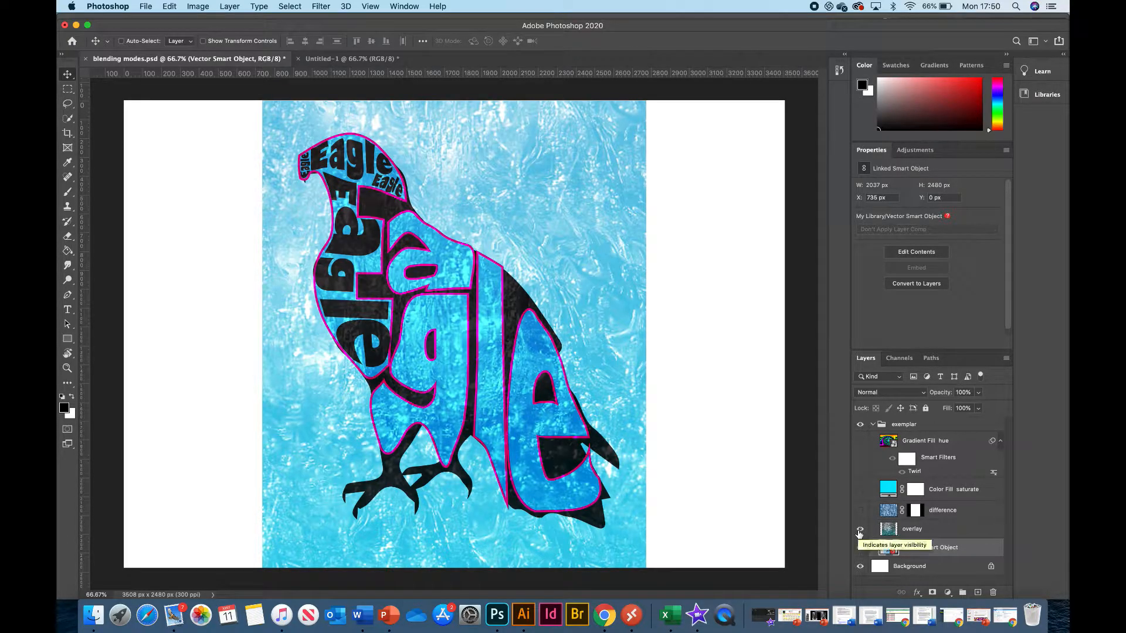
click(860, 530)
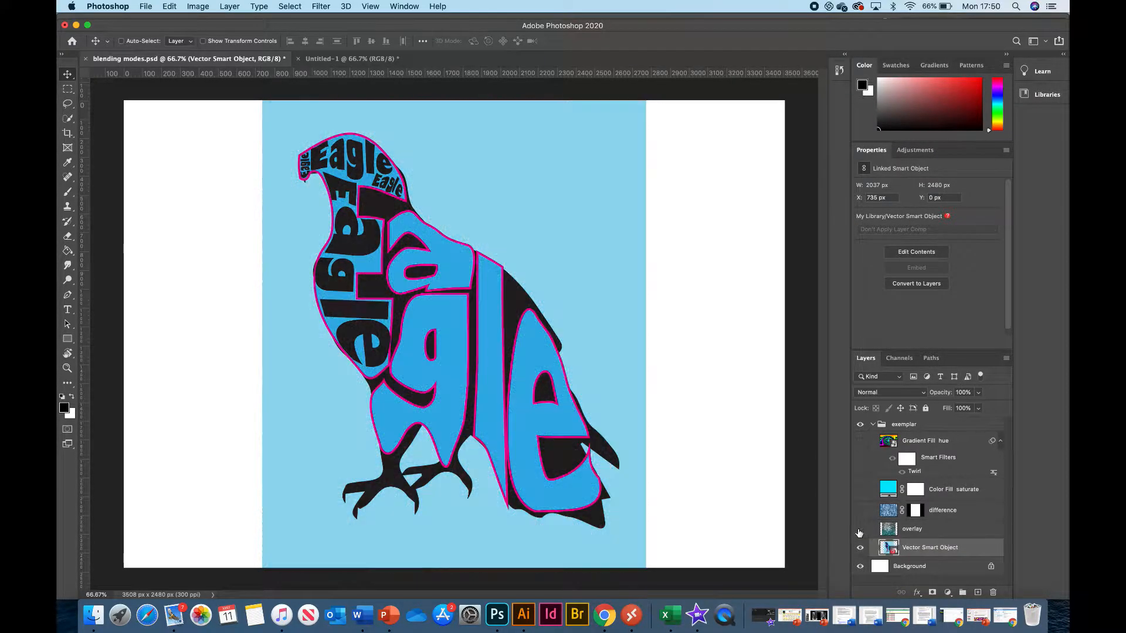
click(859, 511)
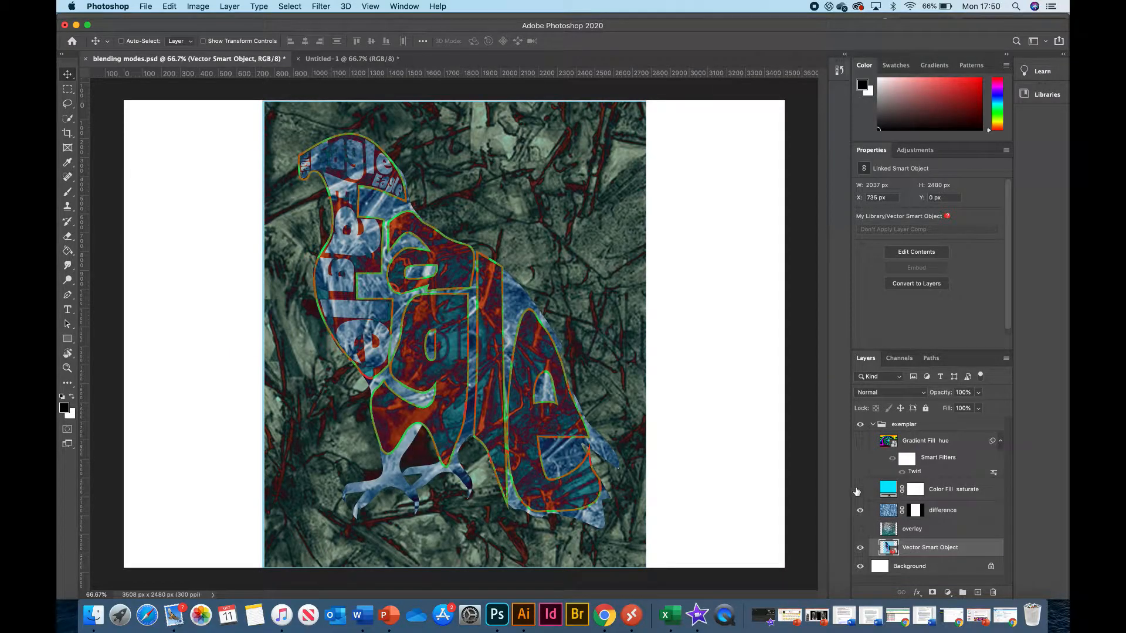
click(859, 490)
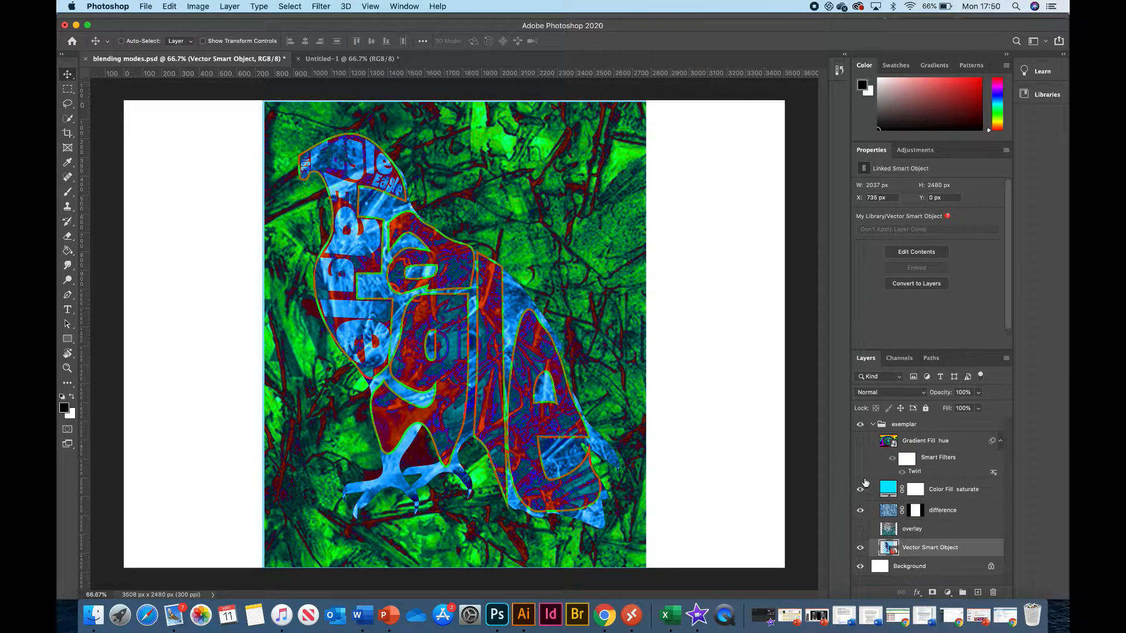
click(860, 443)
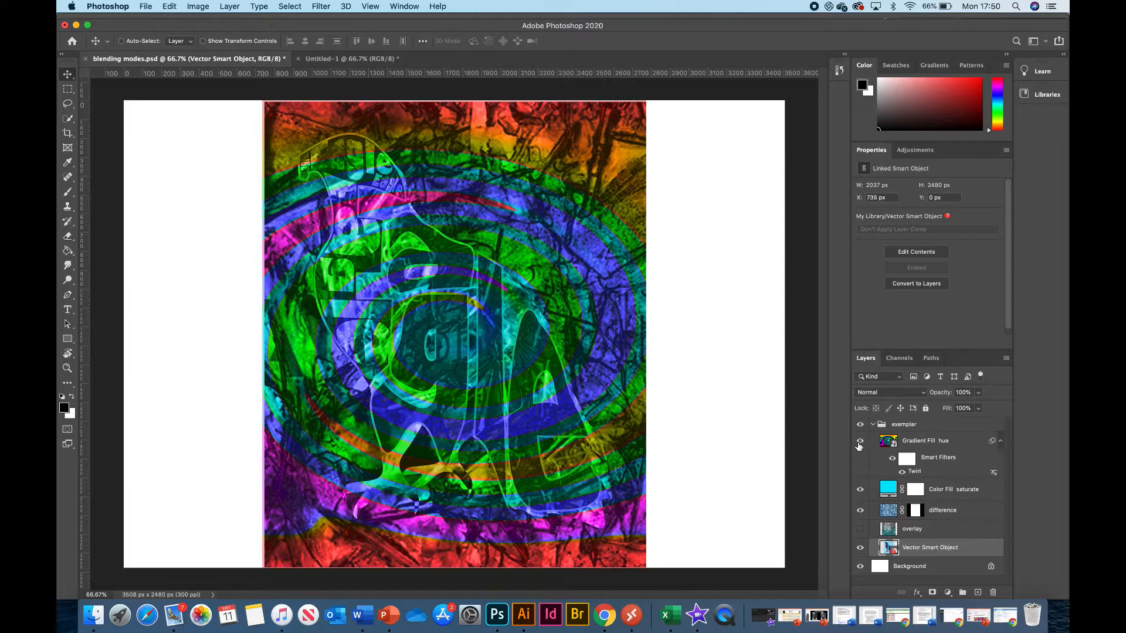
click(859, 490)
click(860, 514)
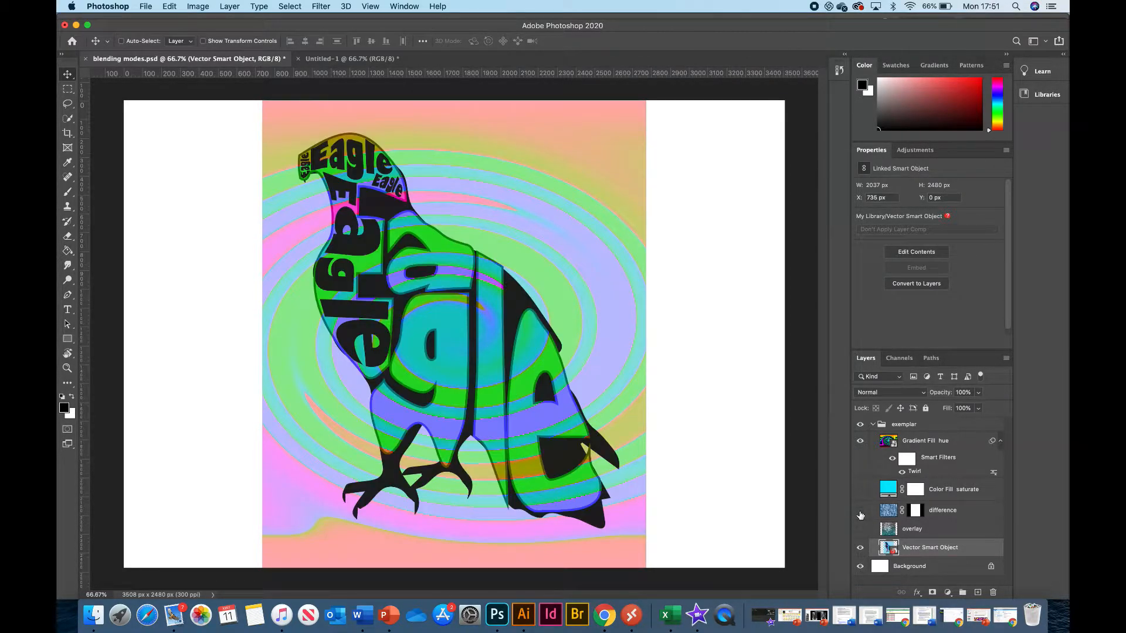
click(859, 442)
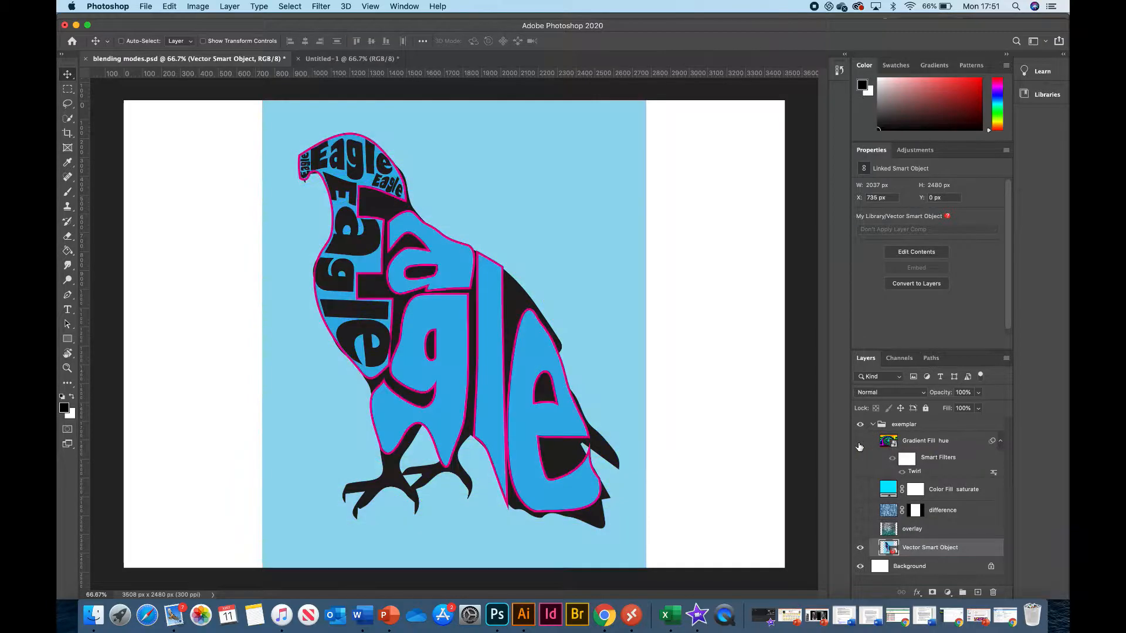
Switch to Illustrator and select the orange gradient Pathfinder lettering together with its black background.
key(ctrl+Up)
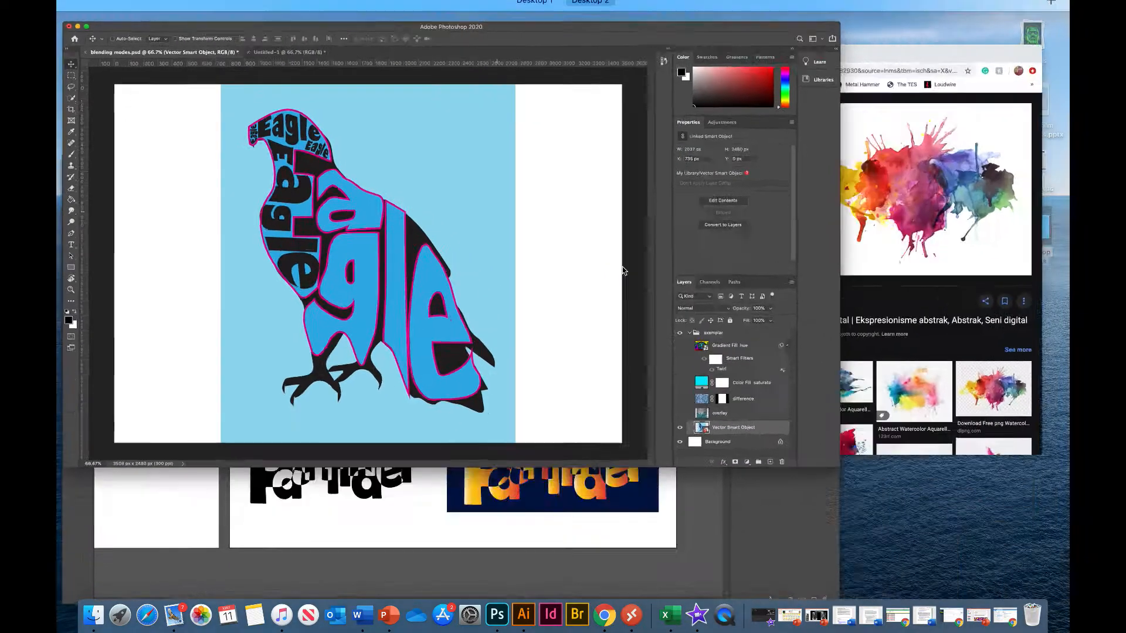
click(460, 380)
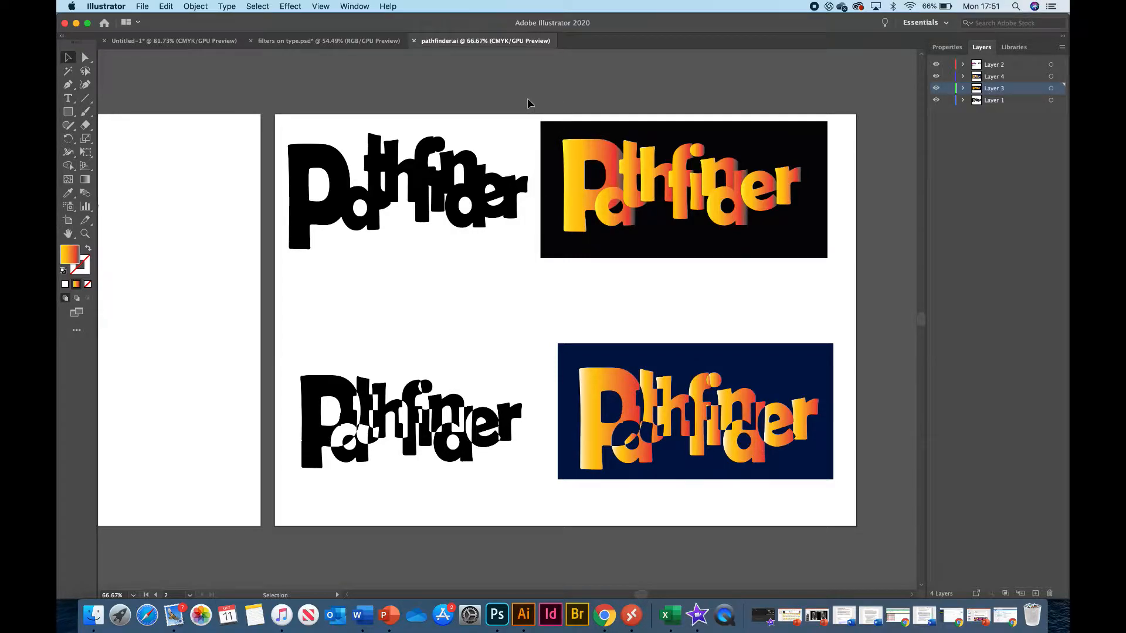
drag(538, 115, 854, 282)
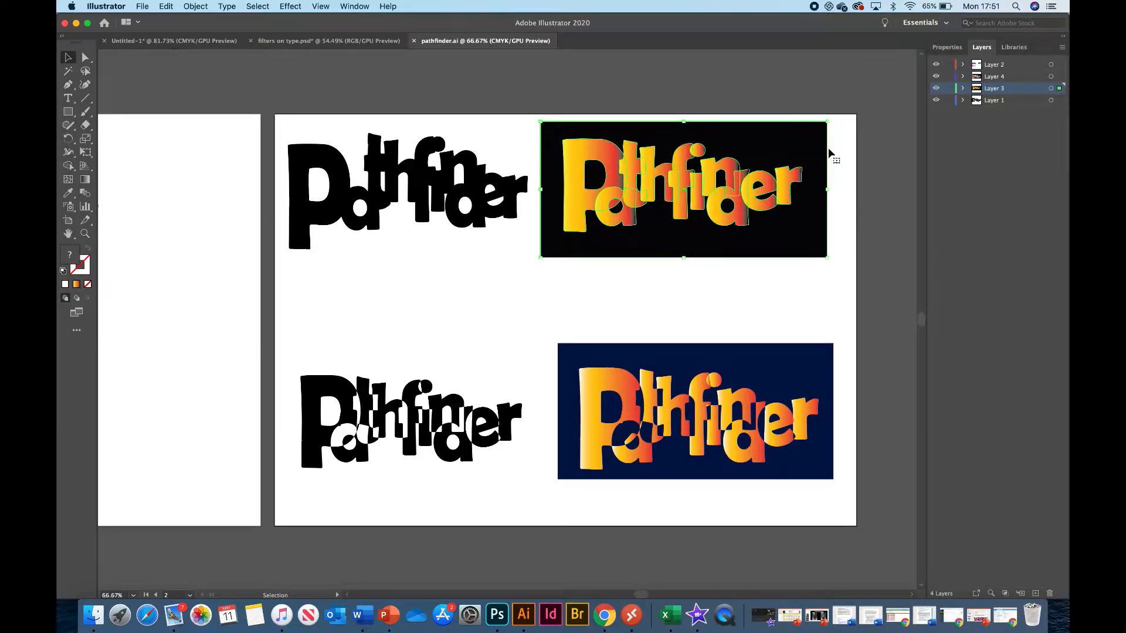
Lock and unlock Layer 3, and hide and show it again.
click(946, 88)
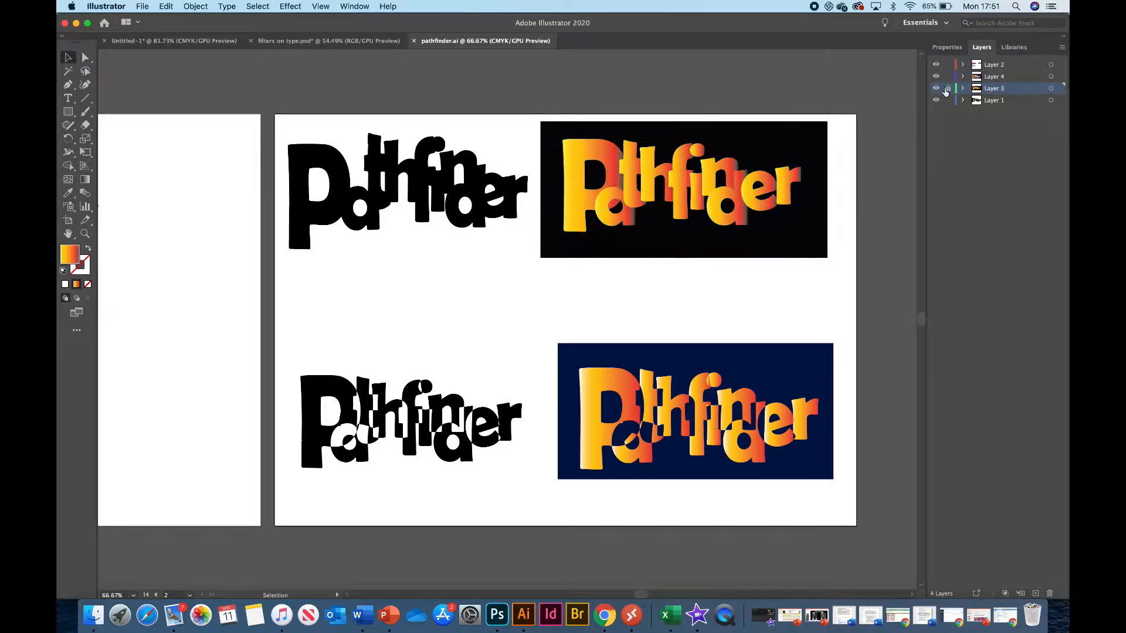
click(948, 88)
click(935, 88)
click(936, 87)
Select the whole orange gradient Pathfinder lettering with its black rectangle and copy it.
click(774, 153)
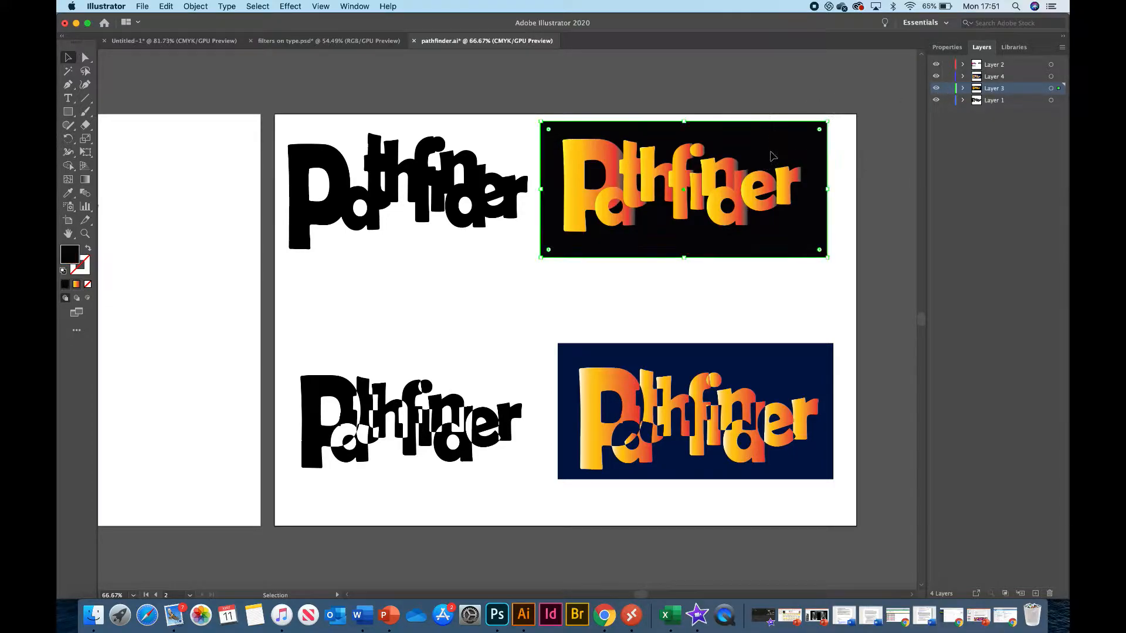
click(67, 59)
drag(839, 116, 538, 265)
key(a)
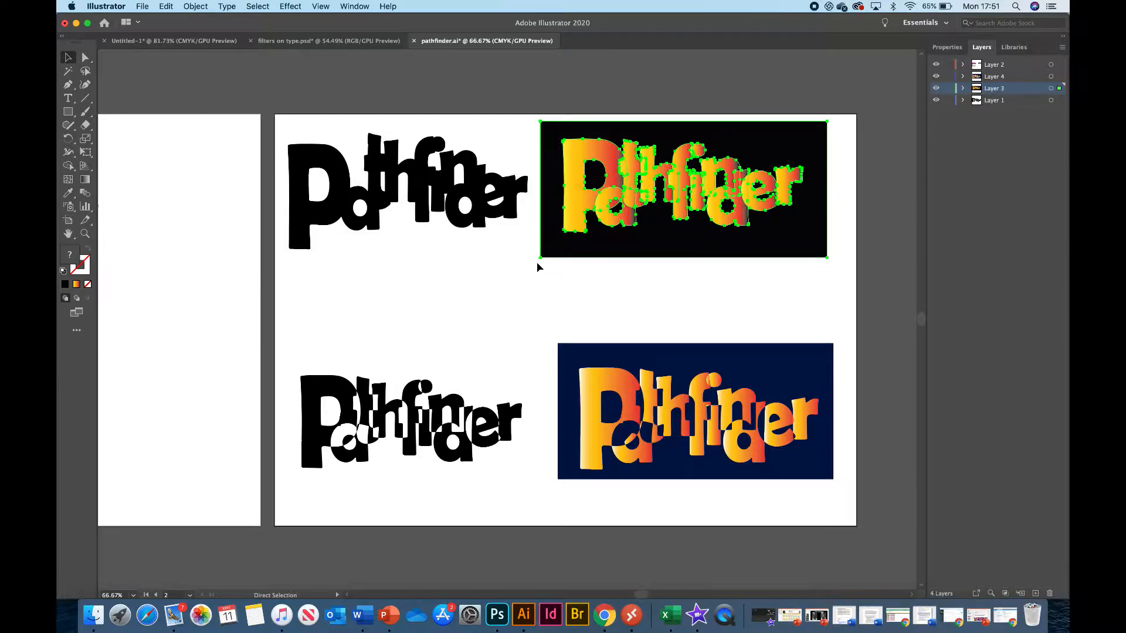
Switch back to Photoshop and create a landscape A4 document from the print presets, 297 x 210 mm at 300 pixels/inch in RGB Color.
key(ctrl+Up)
click(295, 110)
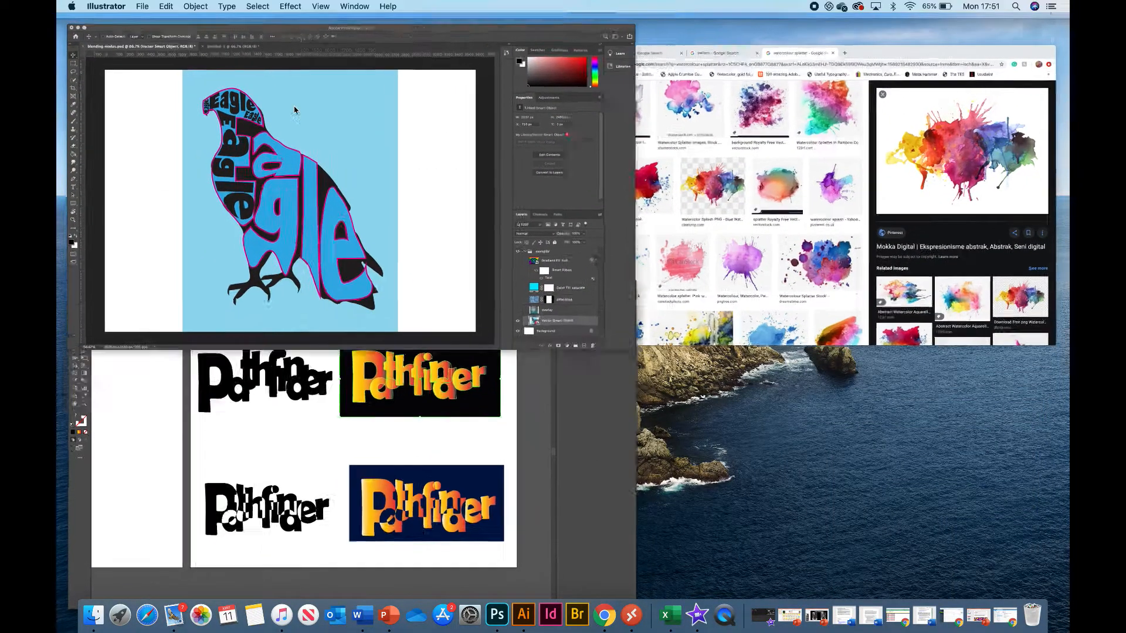
click(72, 43)
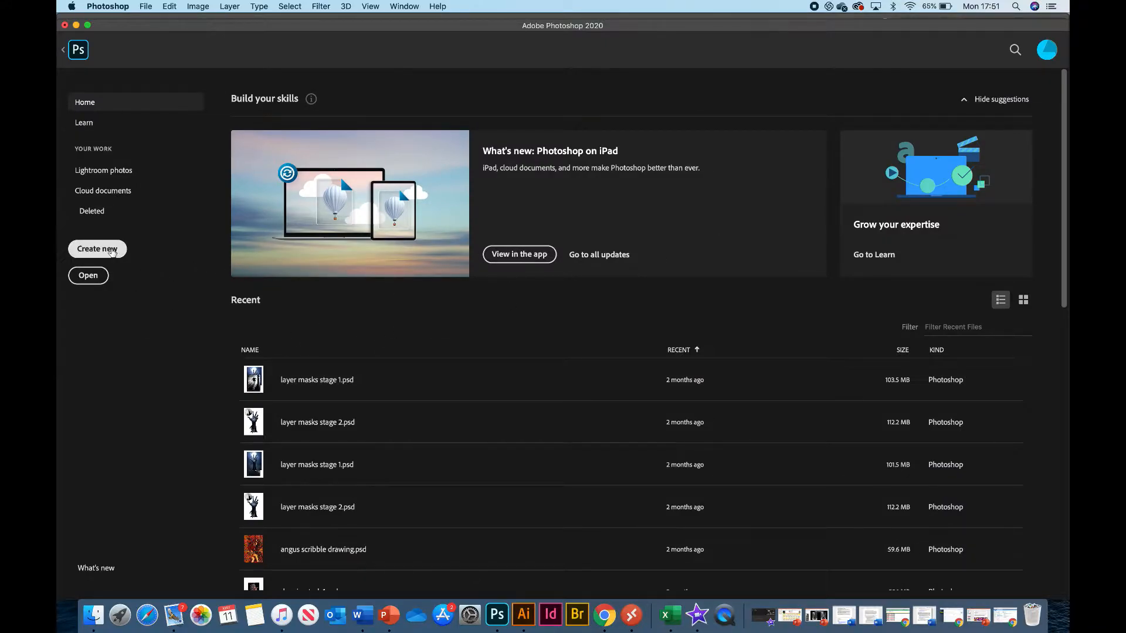
click(105, 250)
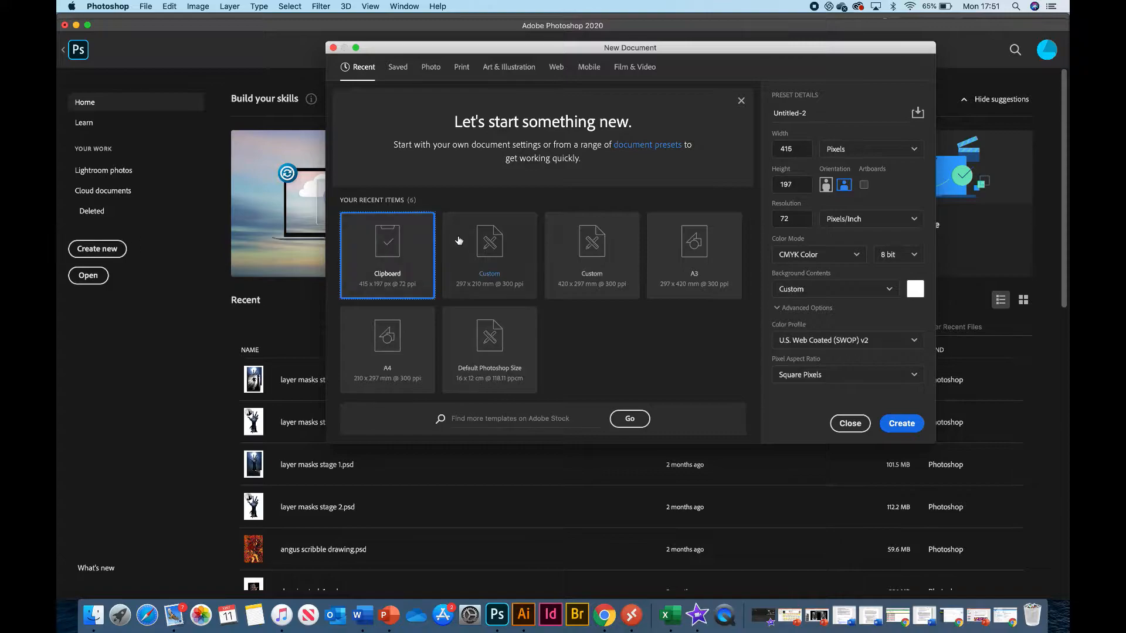
click(388, 350)
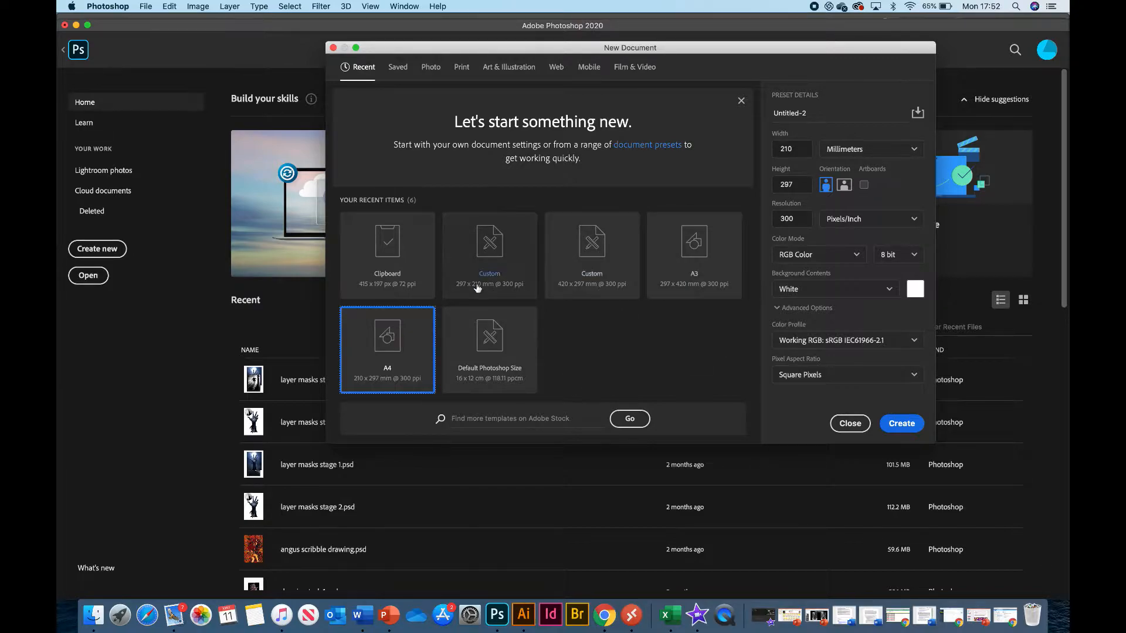
click(463, 70)
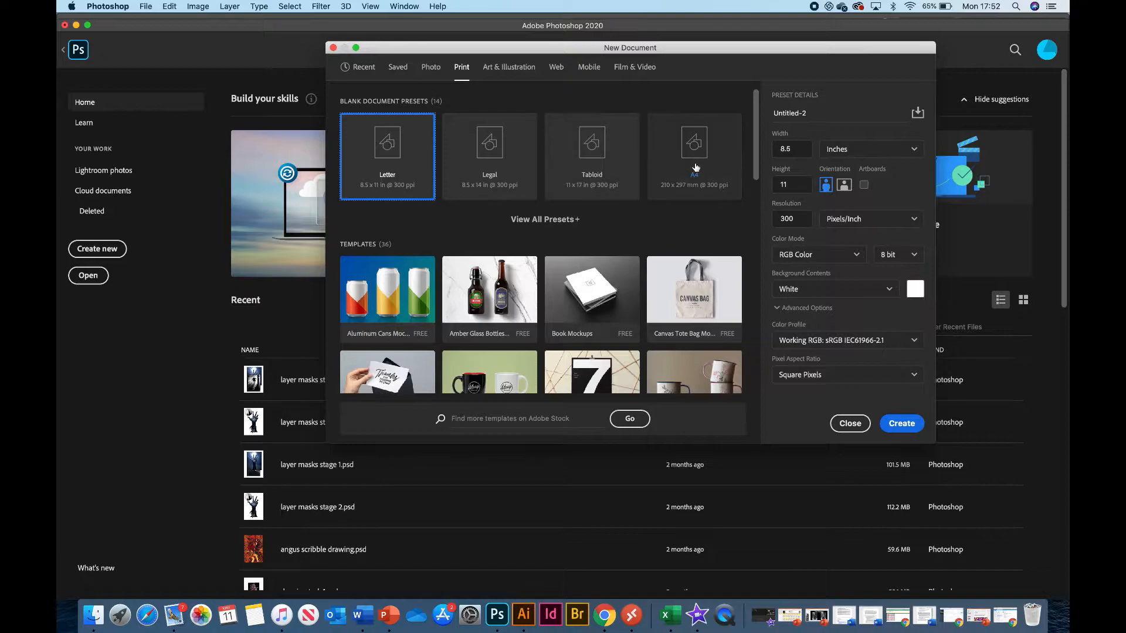
click(555, 221)
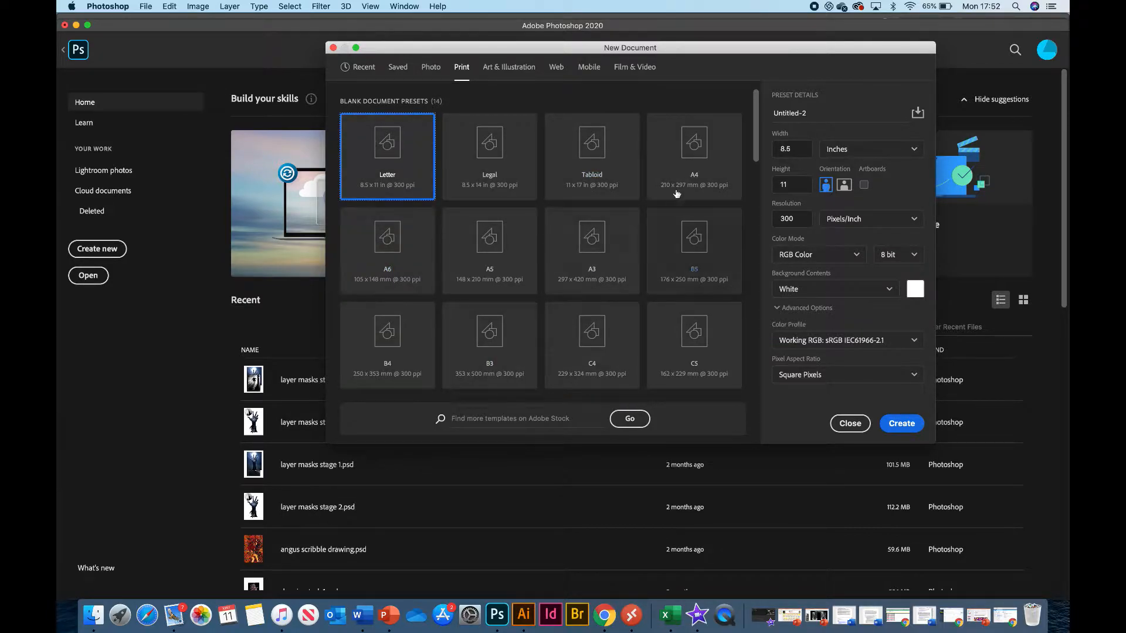
click(697, 163)
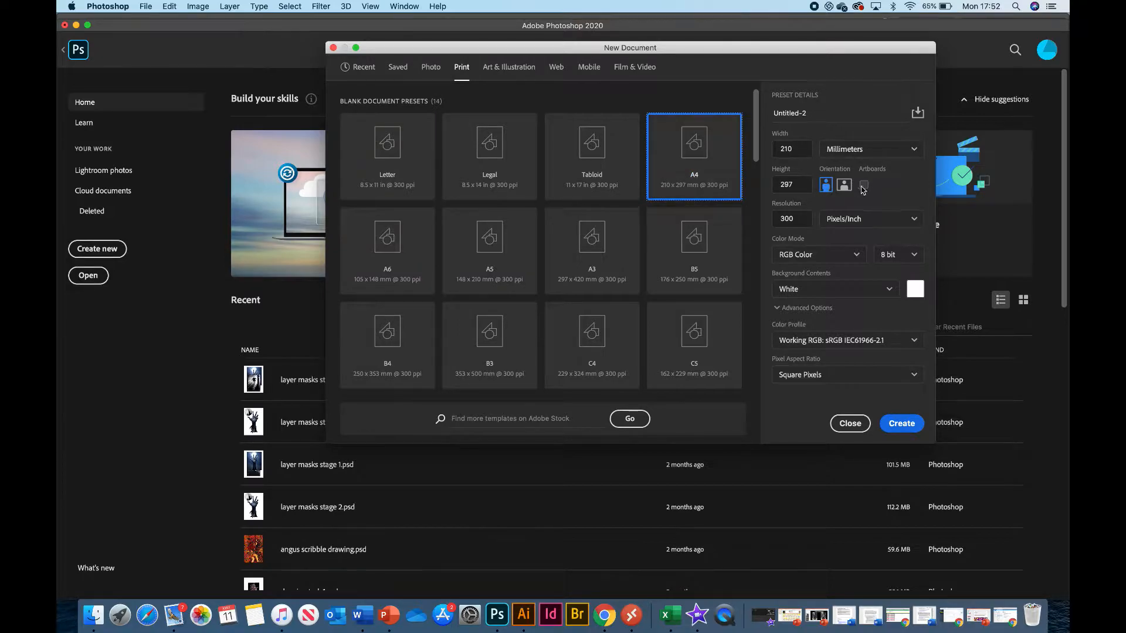
click(844, 186)
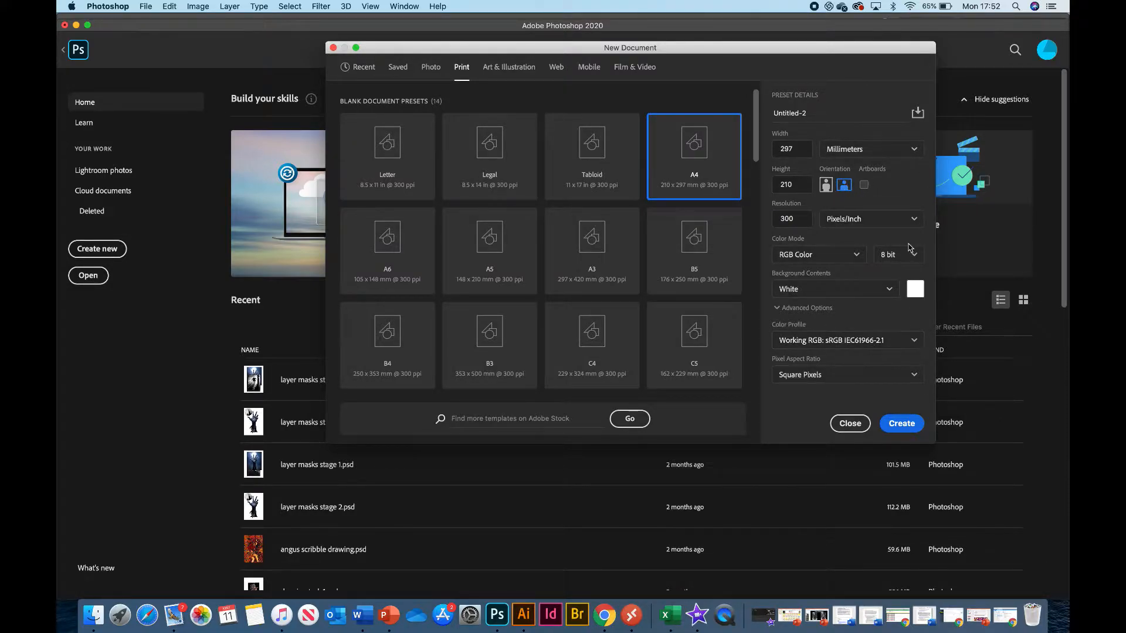
click(900, 424)
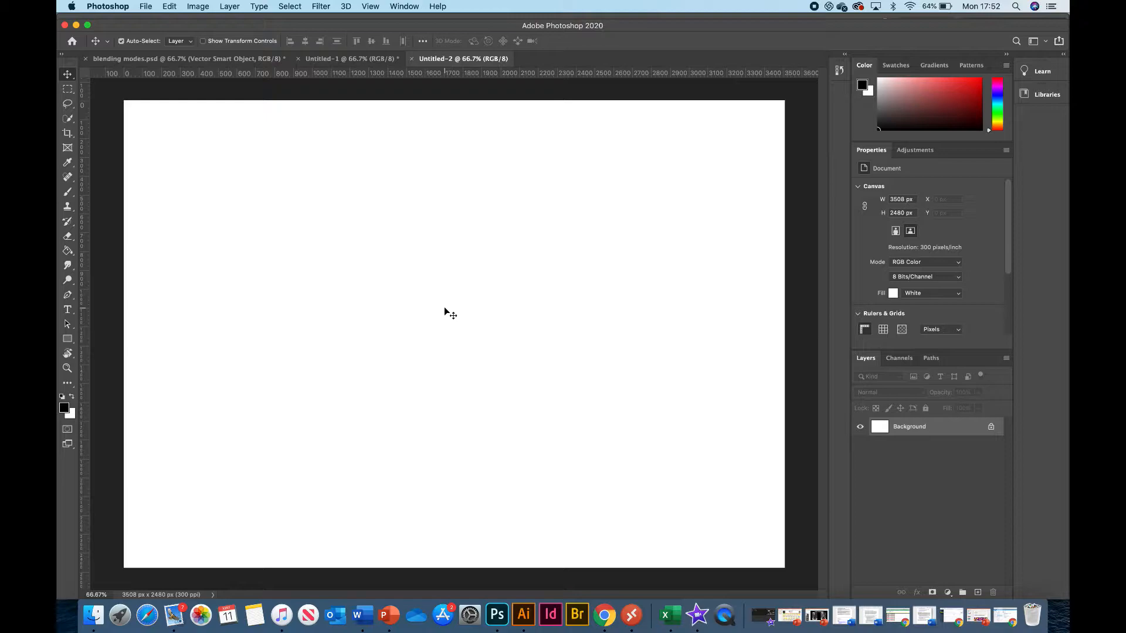
Paste the copied Pathfinder artwork as a Smart Object and enlarge it to about 171% across the page.
key(super+v)
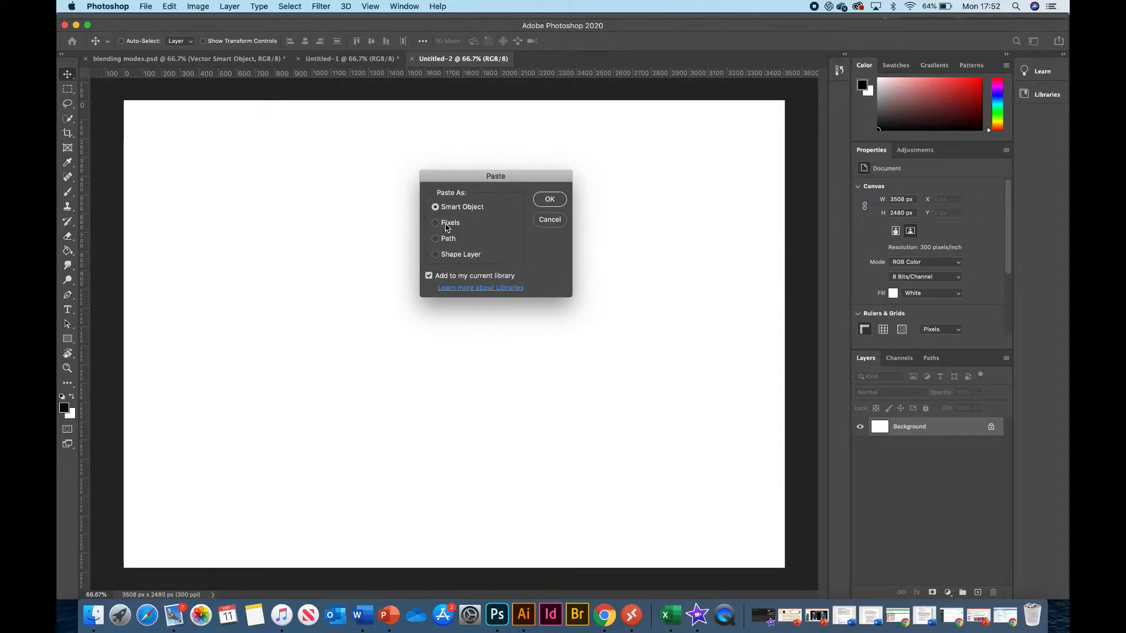
click(546, 201)
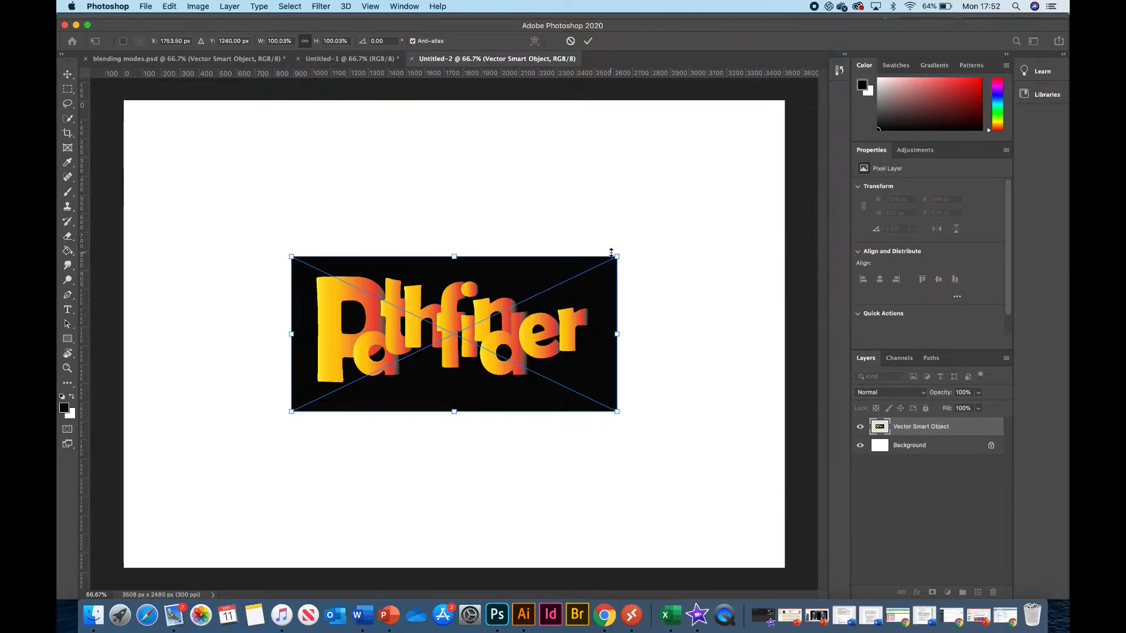
drag(616, 256, 728, 203)
drag(289, 423, 182, 491)
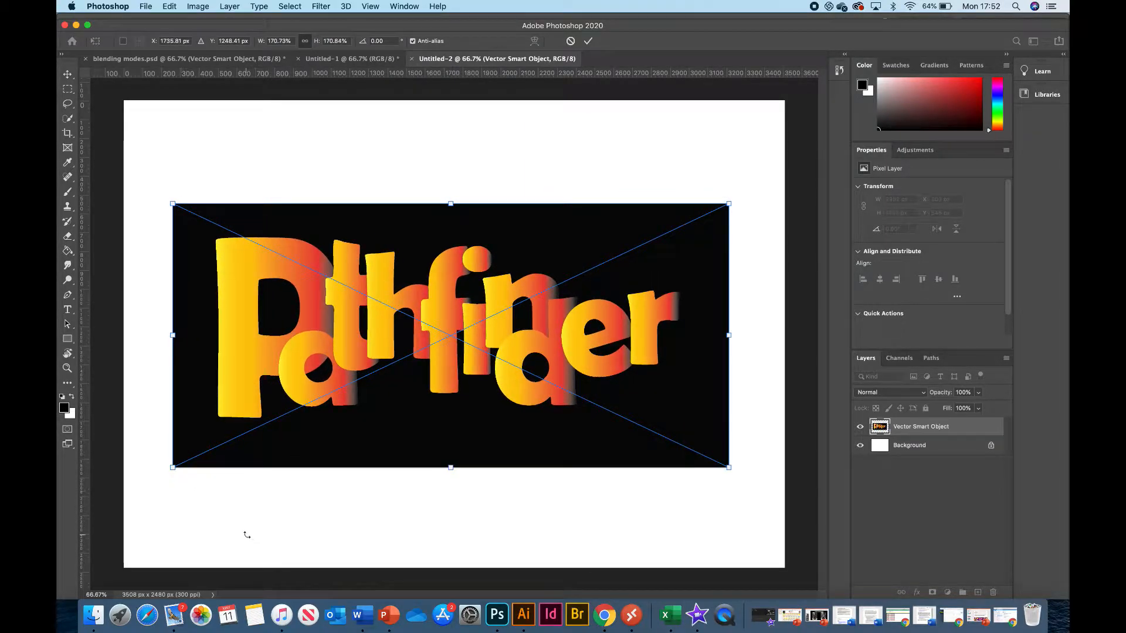
key(Return)
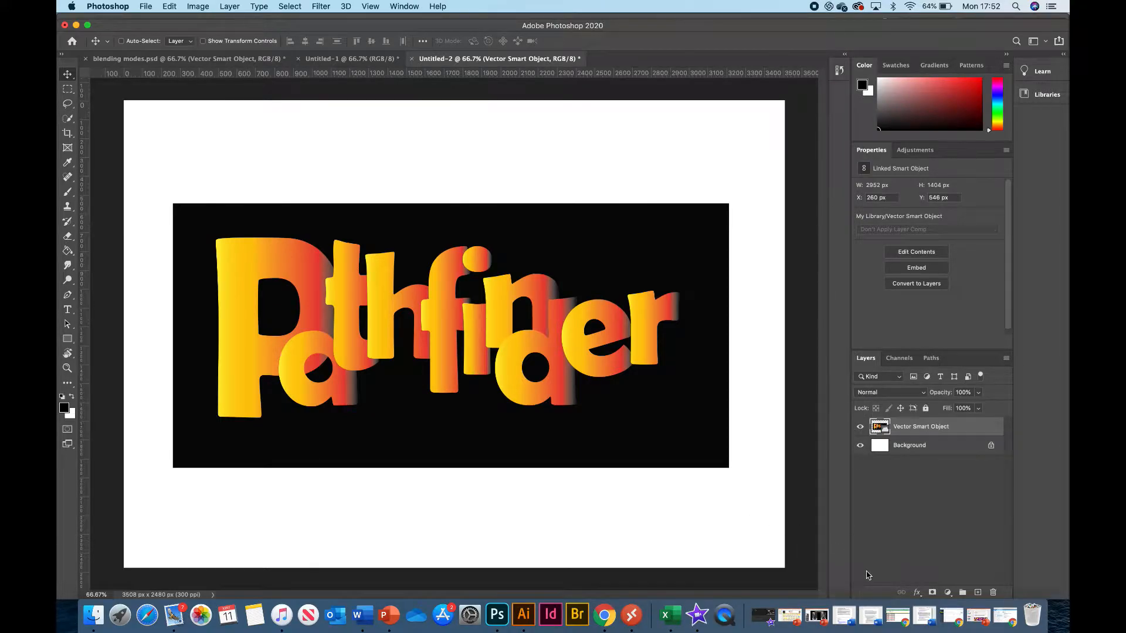
Switch to Chrome and look through the texture, pattern and watercolour splatter image searches.
key(ctrl+Up)
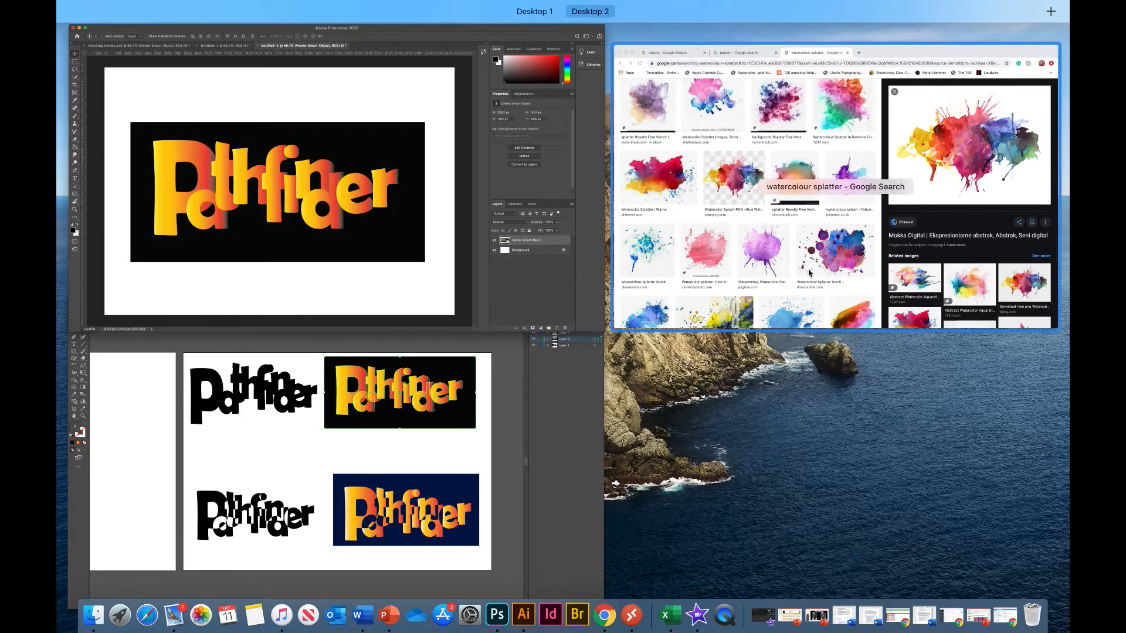
click(809, 273)
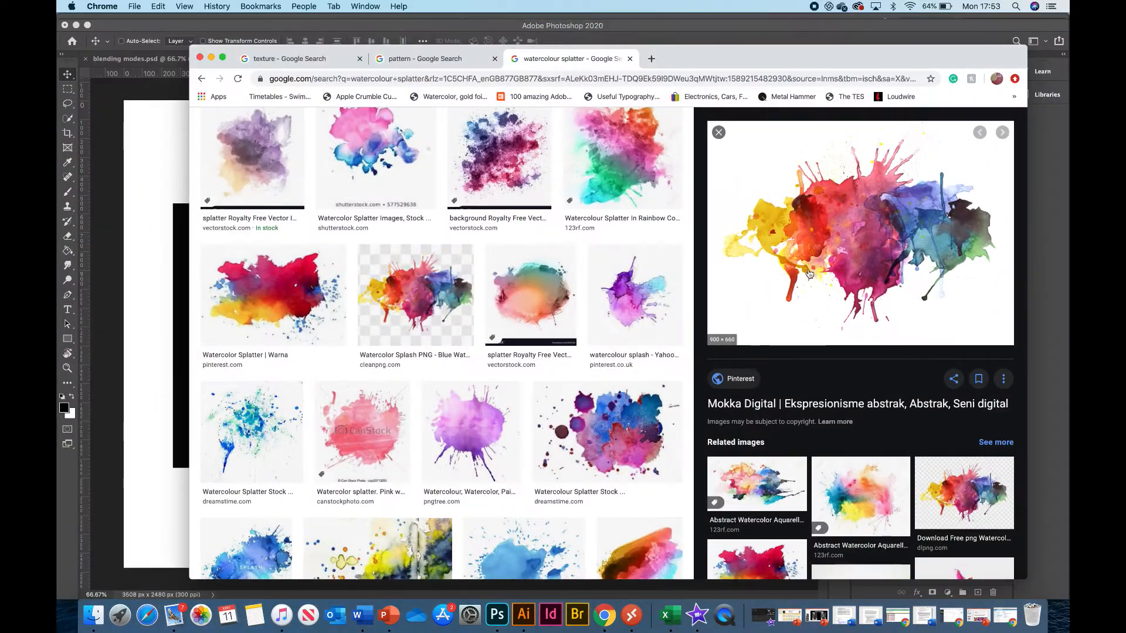
click(296, 59)
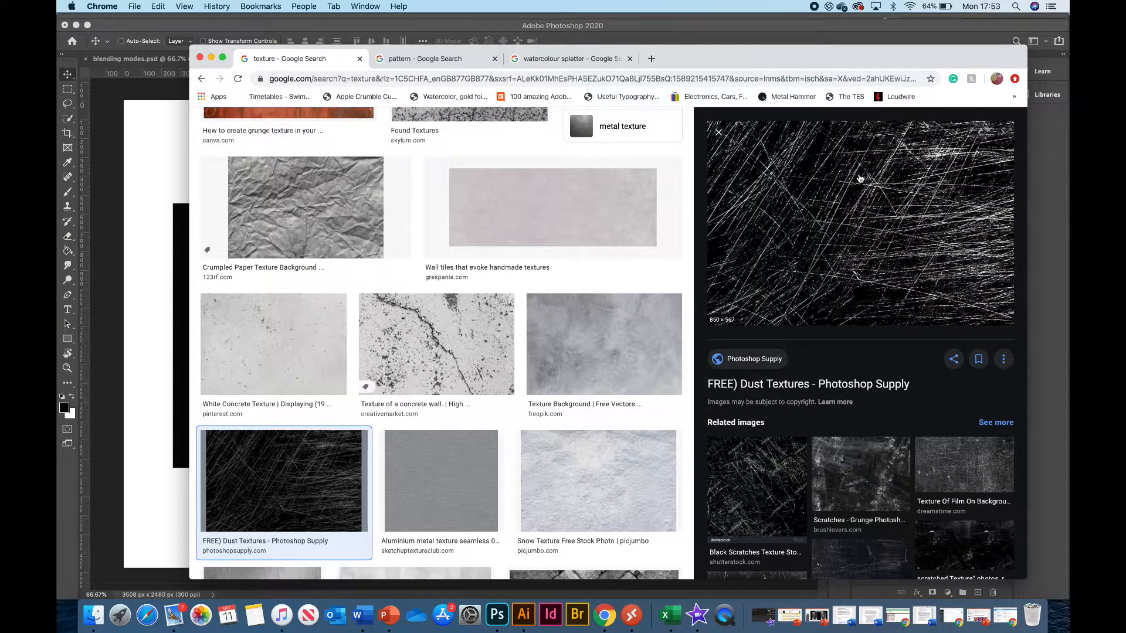
click(416, 61)
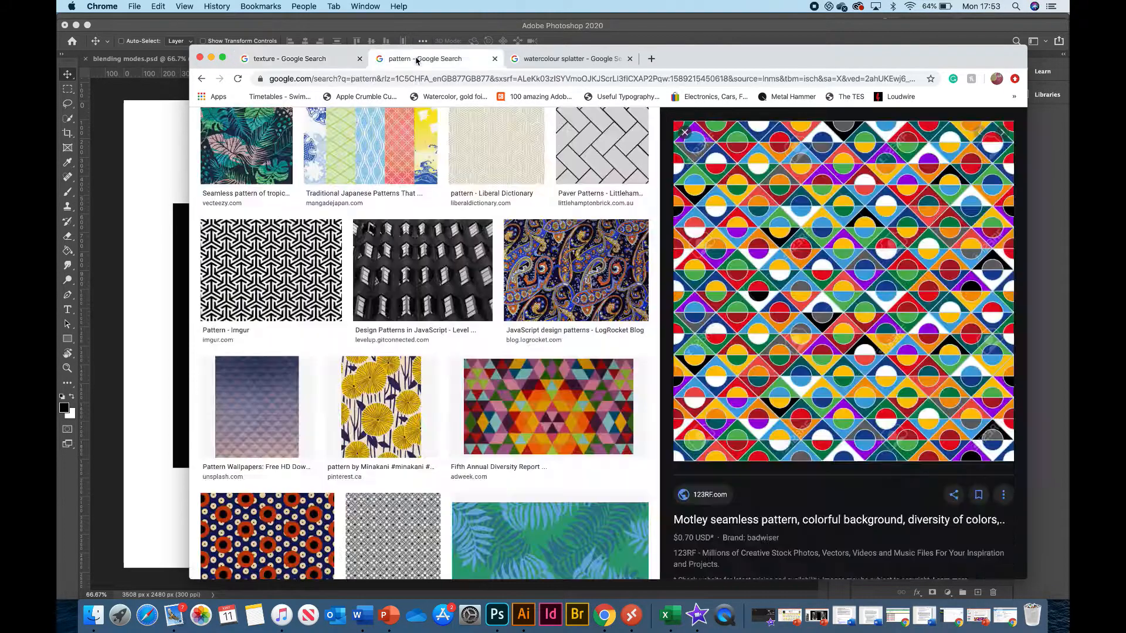
click(554, 59)
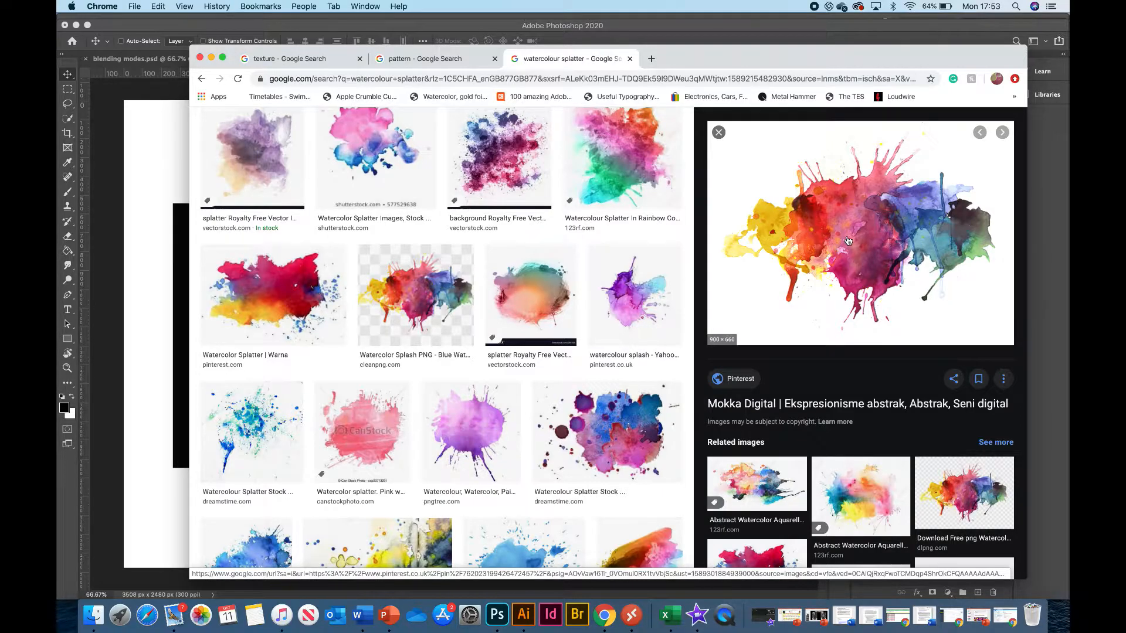
Copy the enlarged watercolour splatter image, paste it into the Photoshop document, and move it over the letter P at about X 460 px, Y 588 px.
right_click(848, 236)
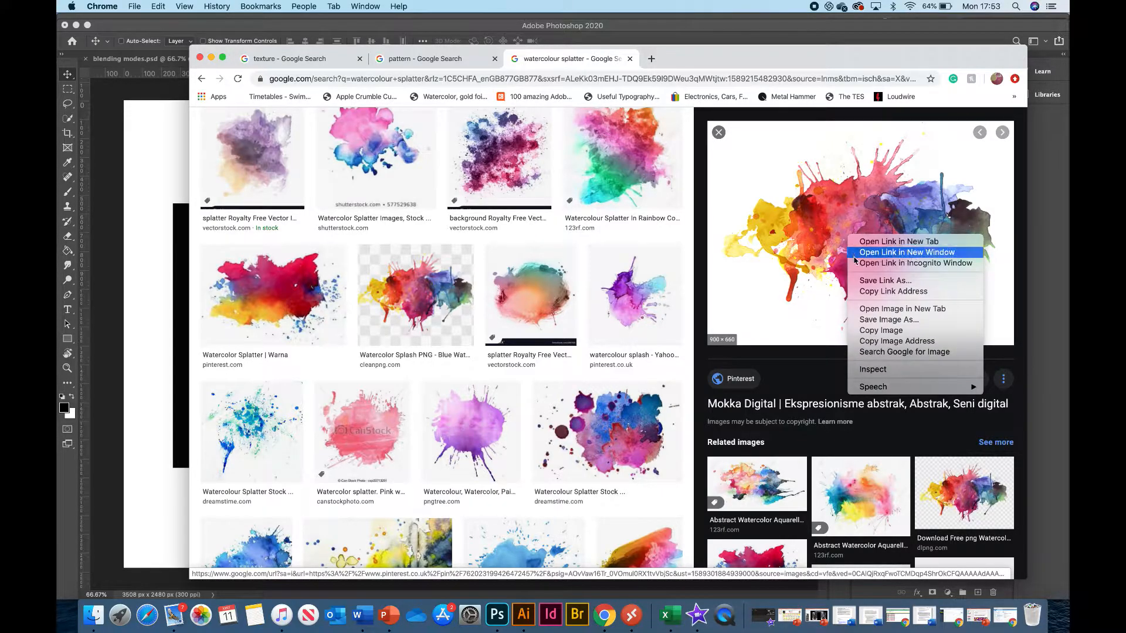
click(879, 330)
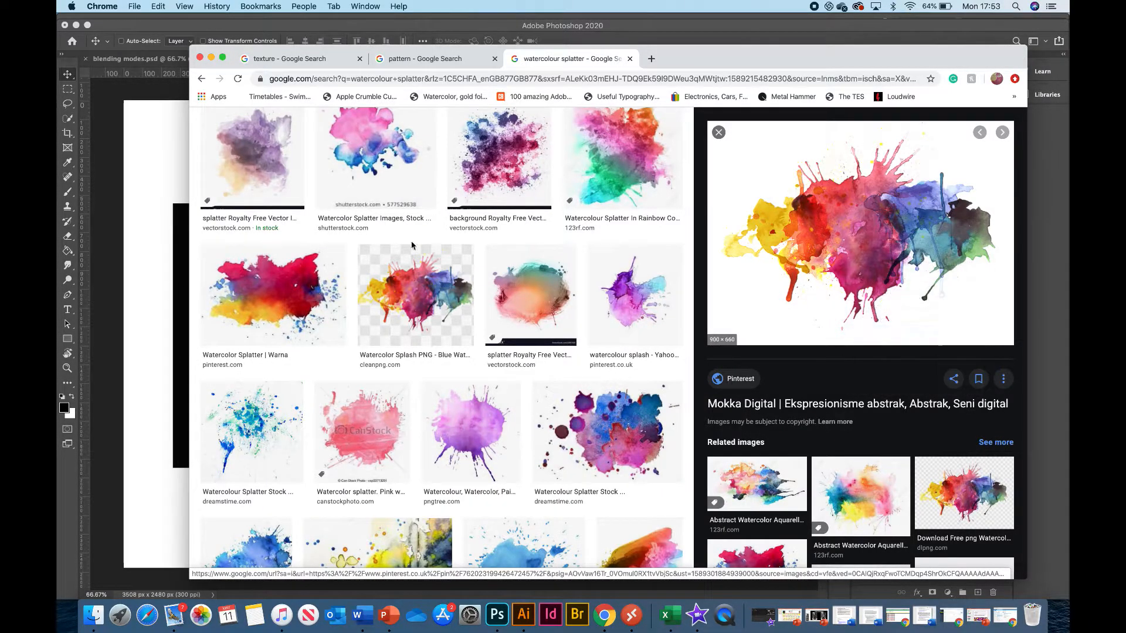
click(154, 283)
key(super+v)
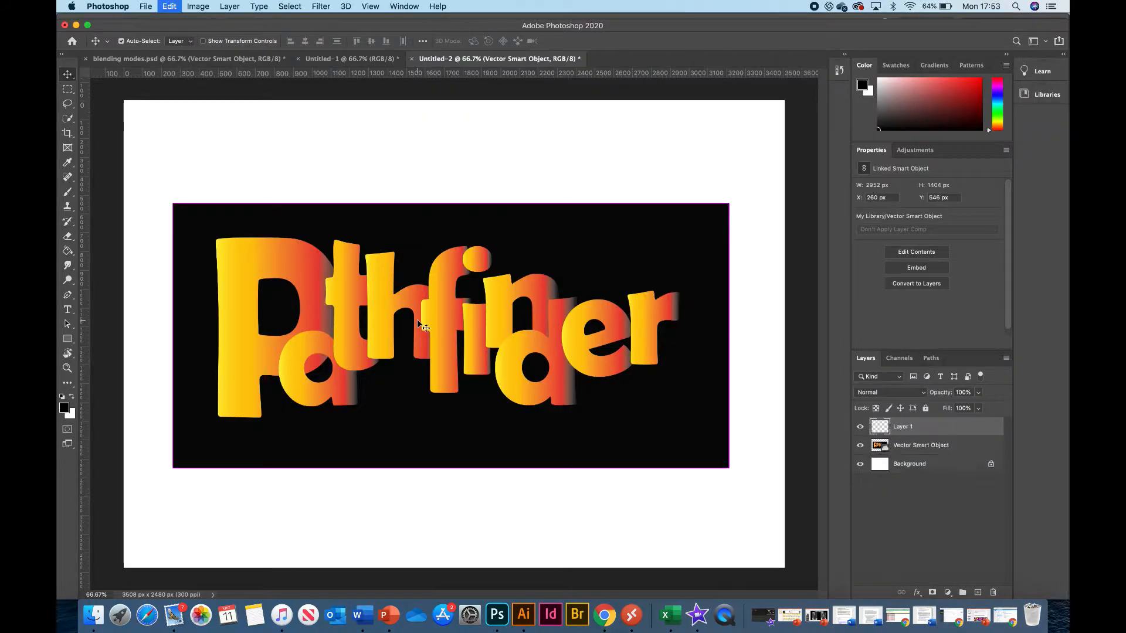
drag(451, 329, 449, 300)
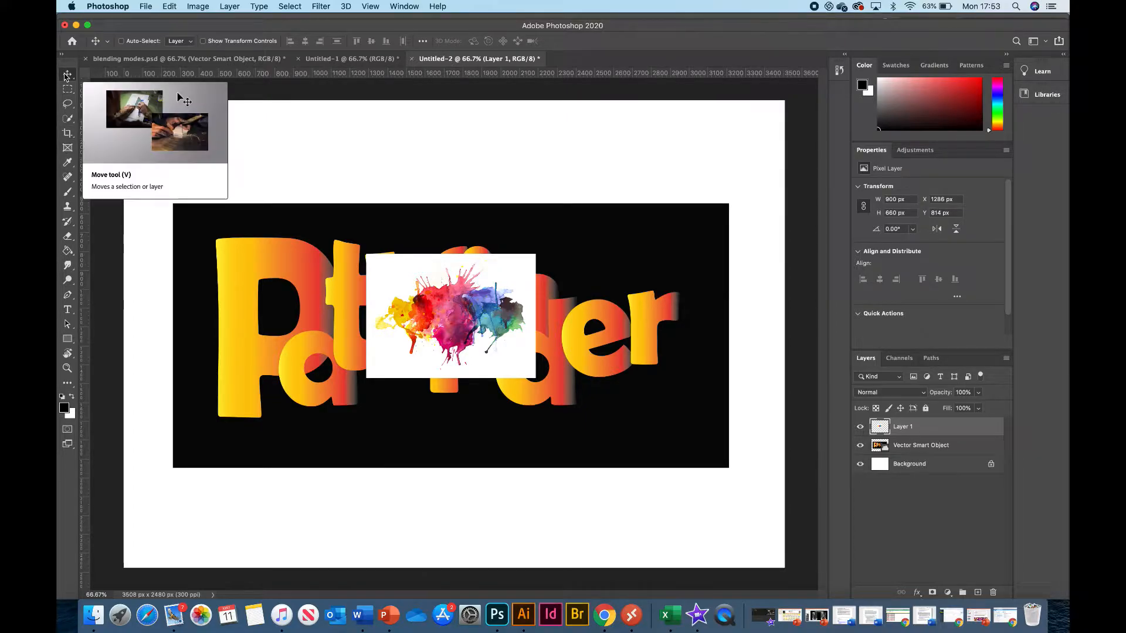
drag(422, 314, 265, 272)
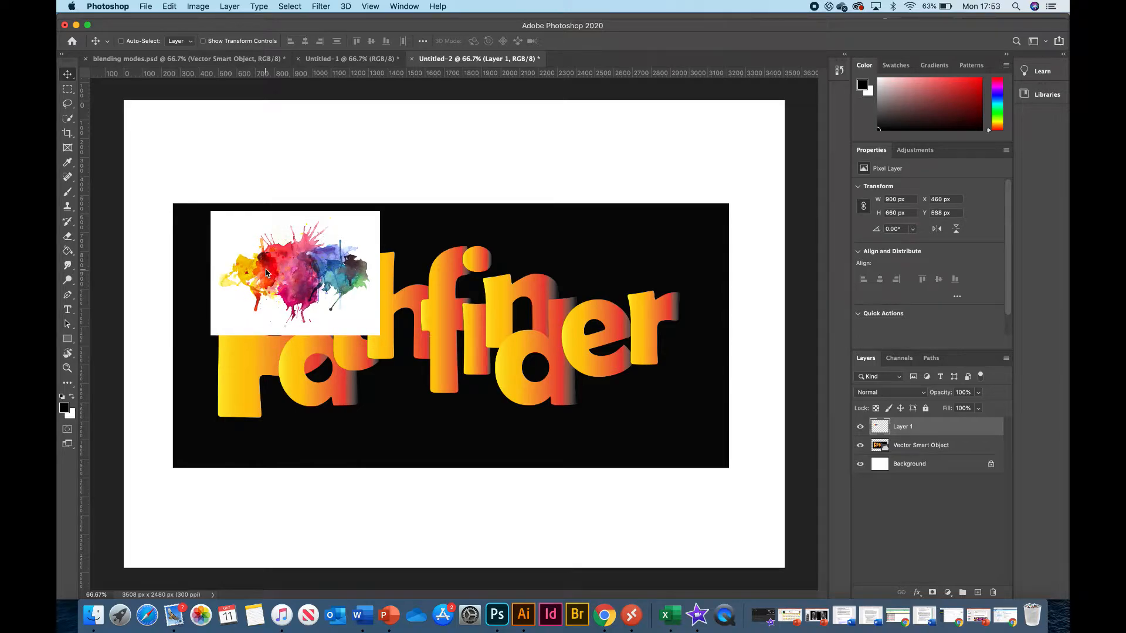
Enlarge the watercolour splatter layer to about 2808 x 2059 px and position it over the lettering at about X 350 px, Y 262 px.
key(super+t)
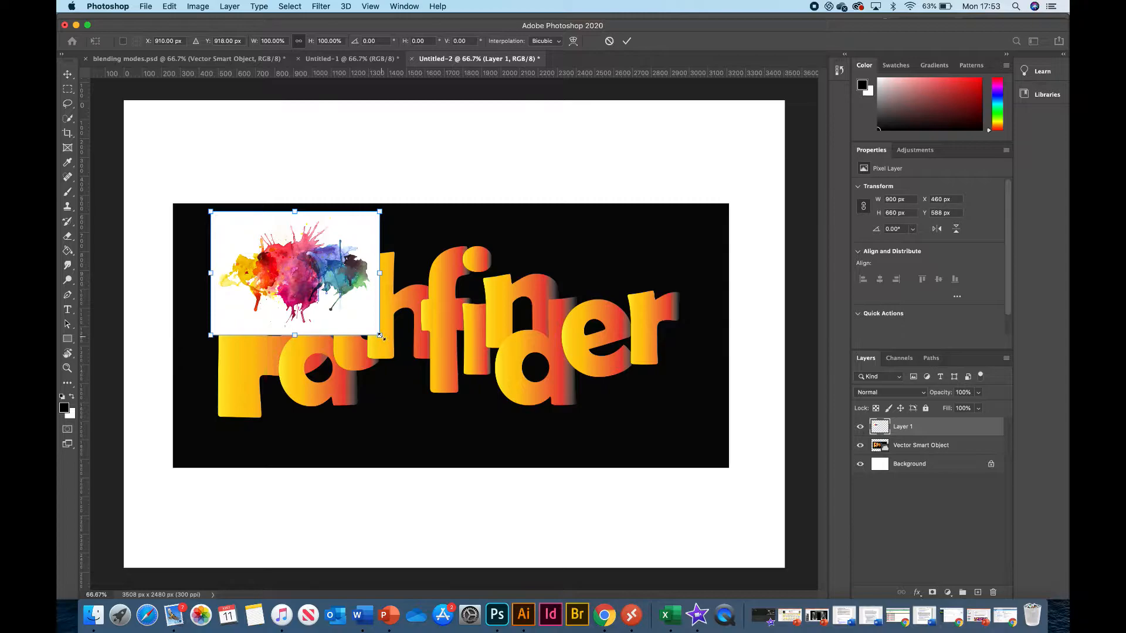
drag(380, 335, 777, 450)
drag(691, 212, 744, 166)
drag(554, 312, 527, 286)
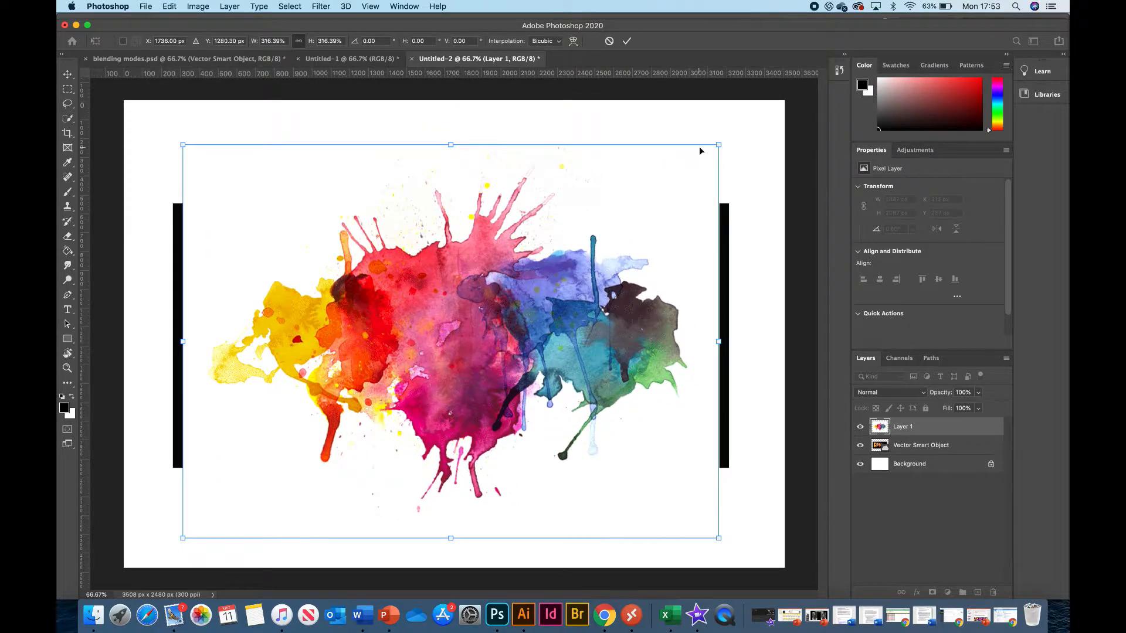
drag(718, 144, 711, 150)
drag(505, 335, 511, 336)
key(Return)
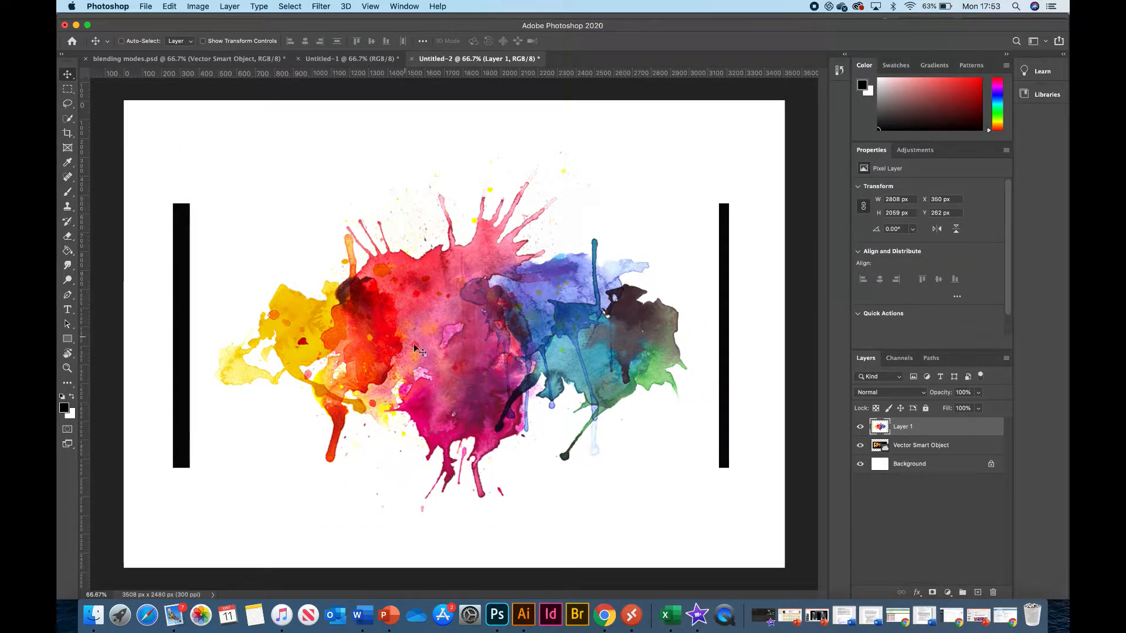
Briefly hide the splatter layer to check the lettering beneath, and set the splatter layer's blending mode to Vivid Light.
click(860, 426)
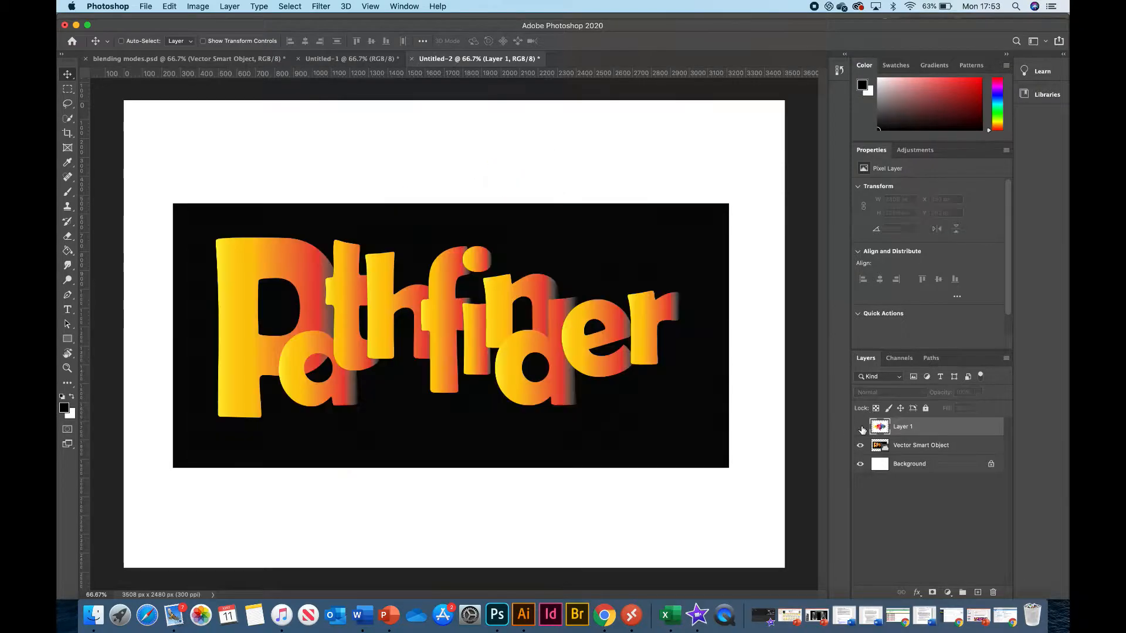
click(860, 428)
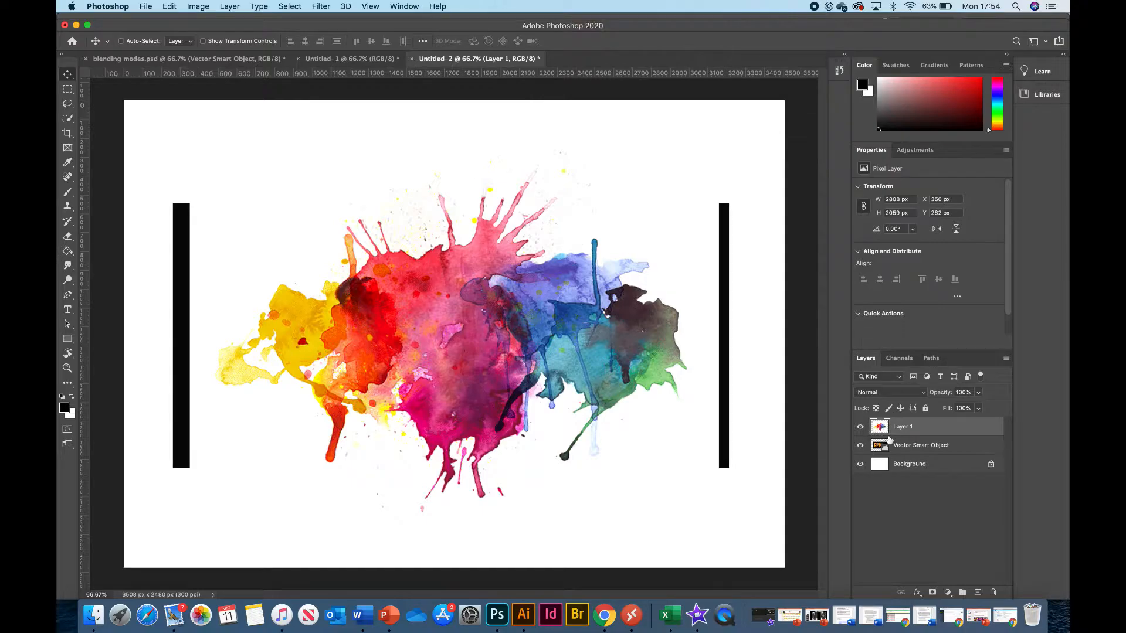
click(874, 394)
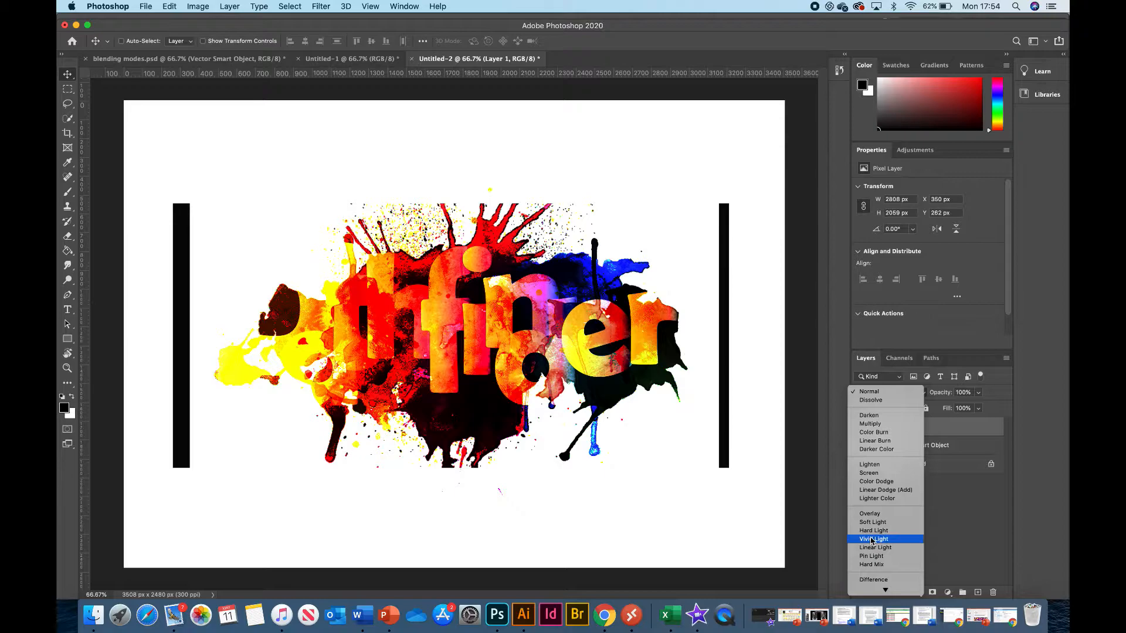
click(871, 540)
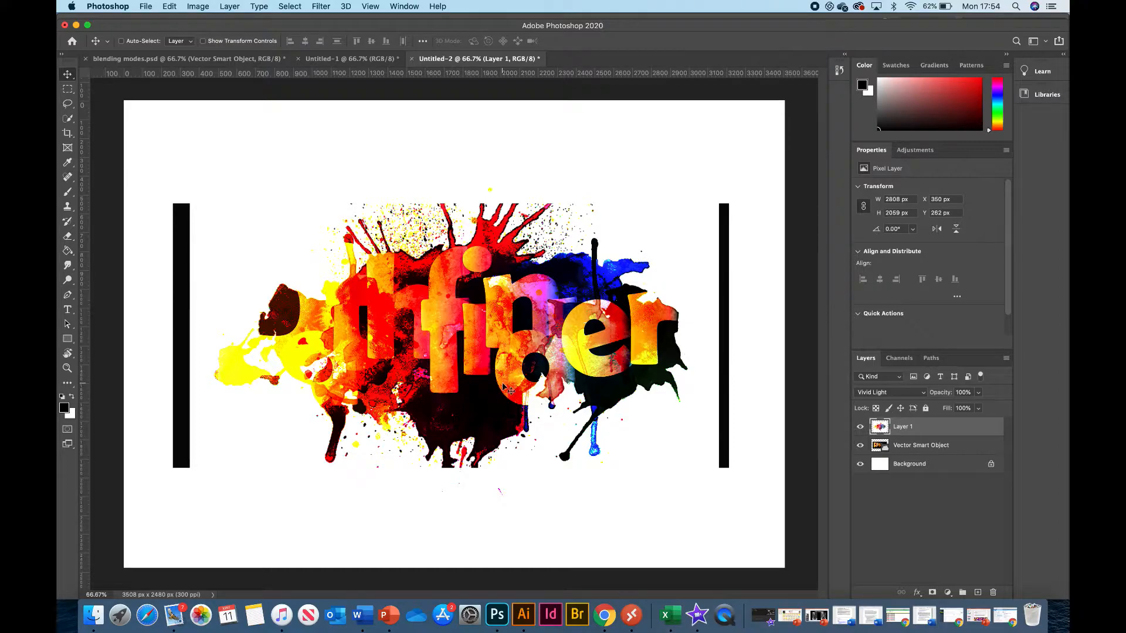
Enlarge the splatter layer further to about 3277 x 2403 px at X 21 px, Y 21 px, and hide it.
key(super+t)
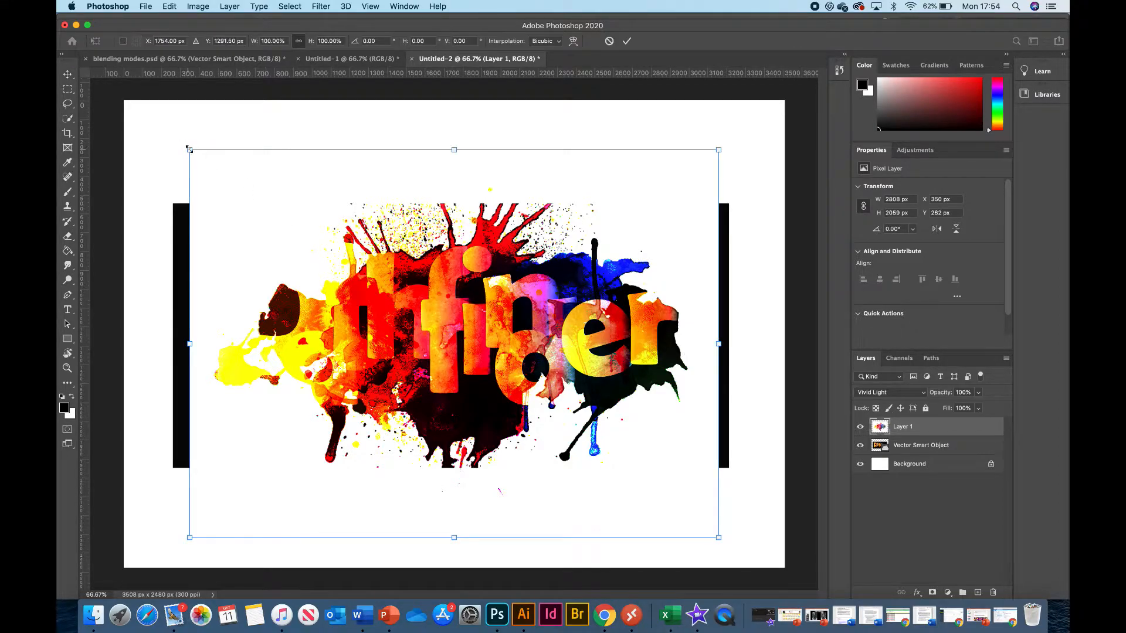
drag(191, 150, 124, 106)
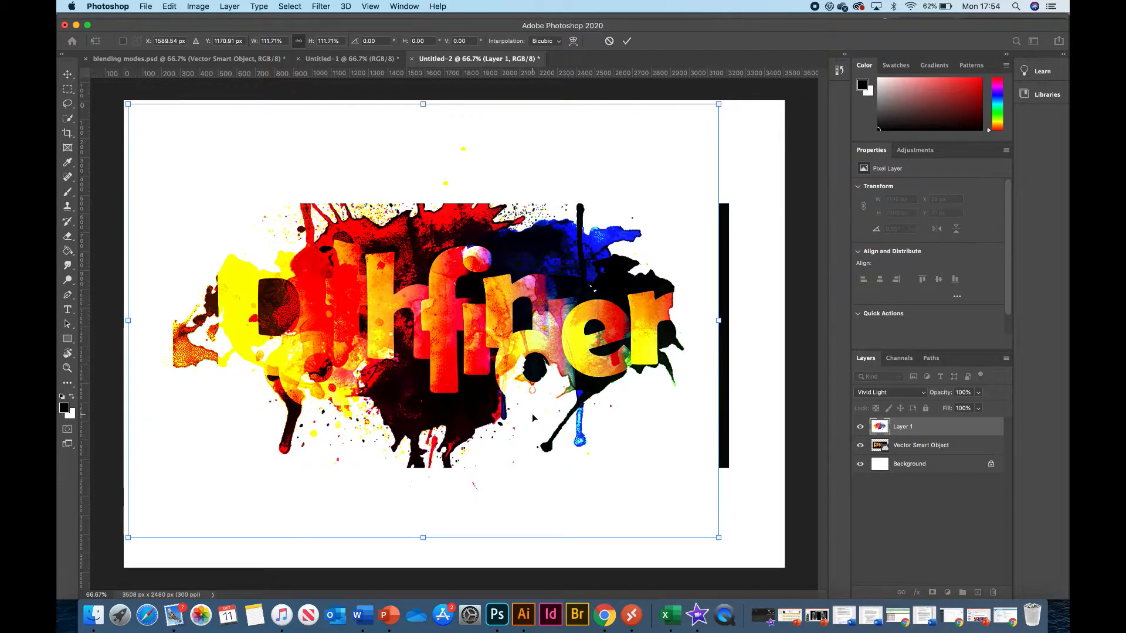
drag(719, 537, 745, 556)
key(Return)
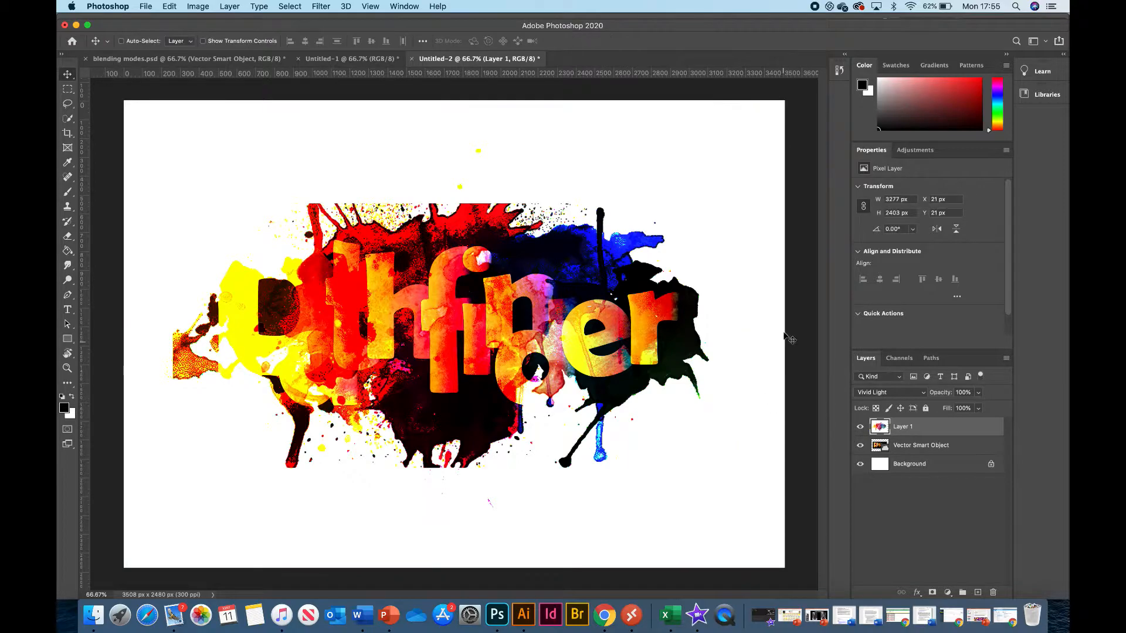
click(860, 427)
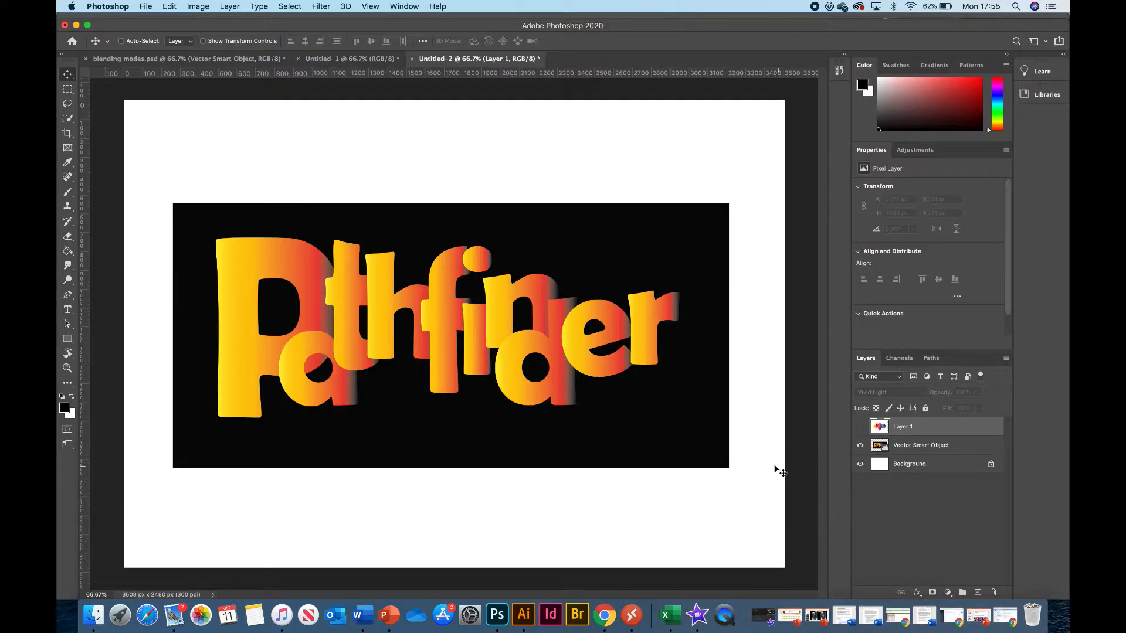
Switch to Chrome, copy the colourful Motley seamless pattern image, and paste it into the Photoshop document.
key(ctrl+Up)
click(843, 259)
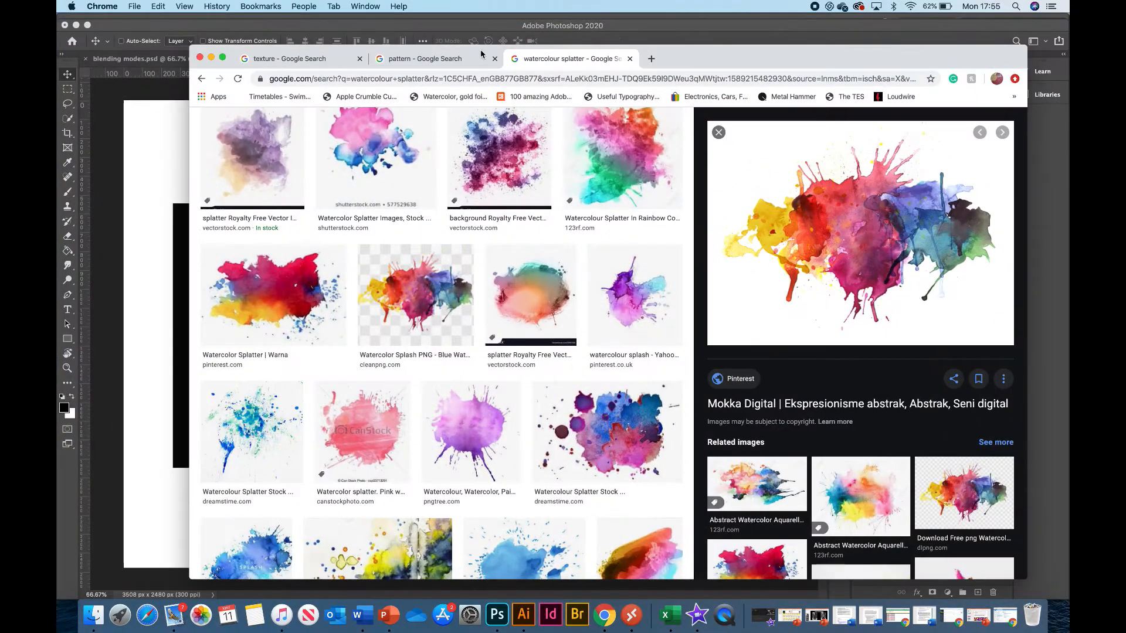
click(434, 58)
right_click(824, 270)
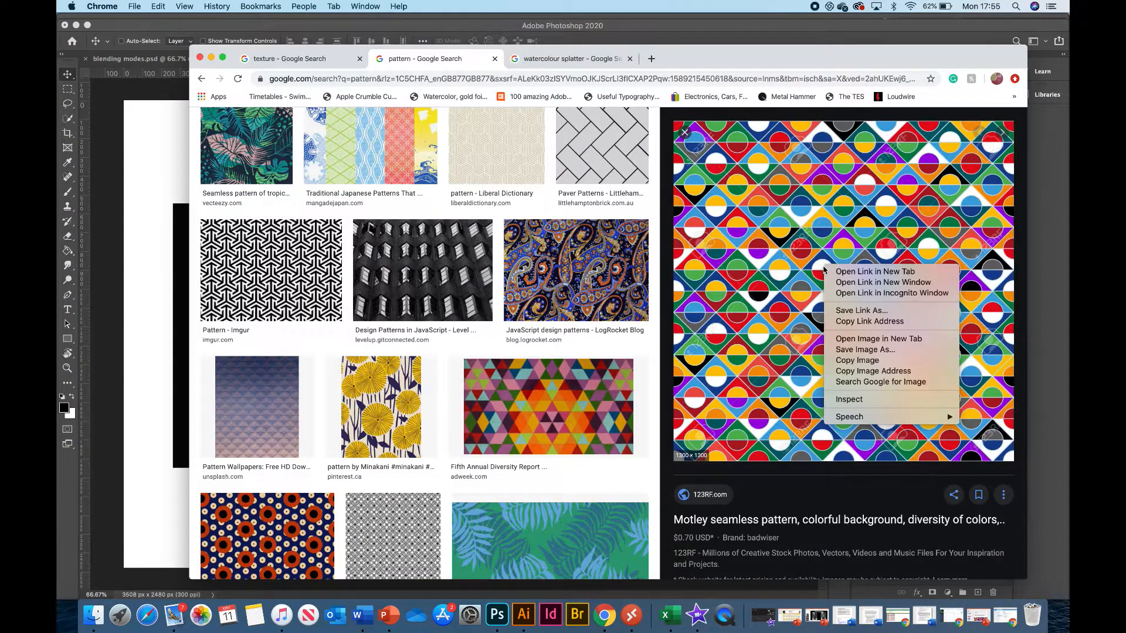
click(849, 361)
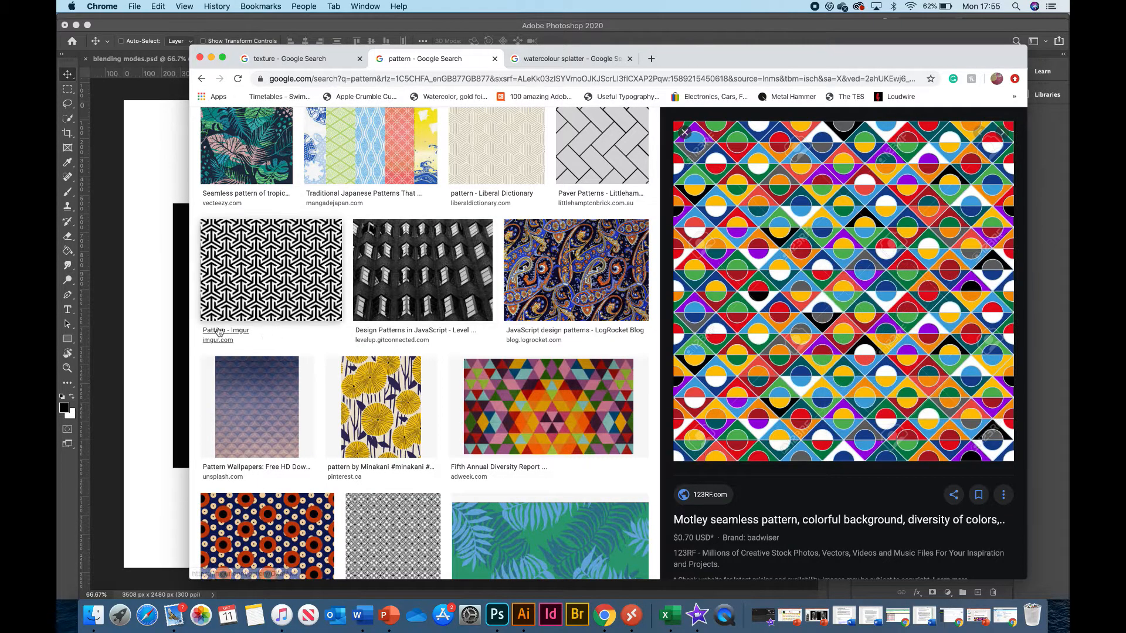
click(131, 327)
key(super+v)
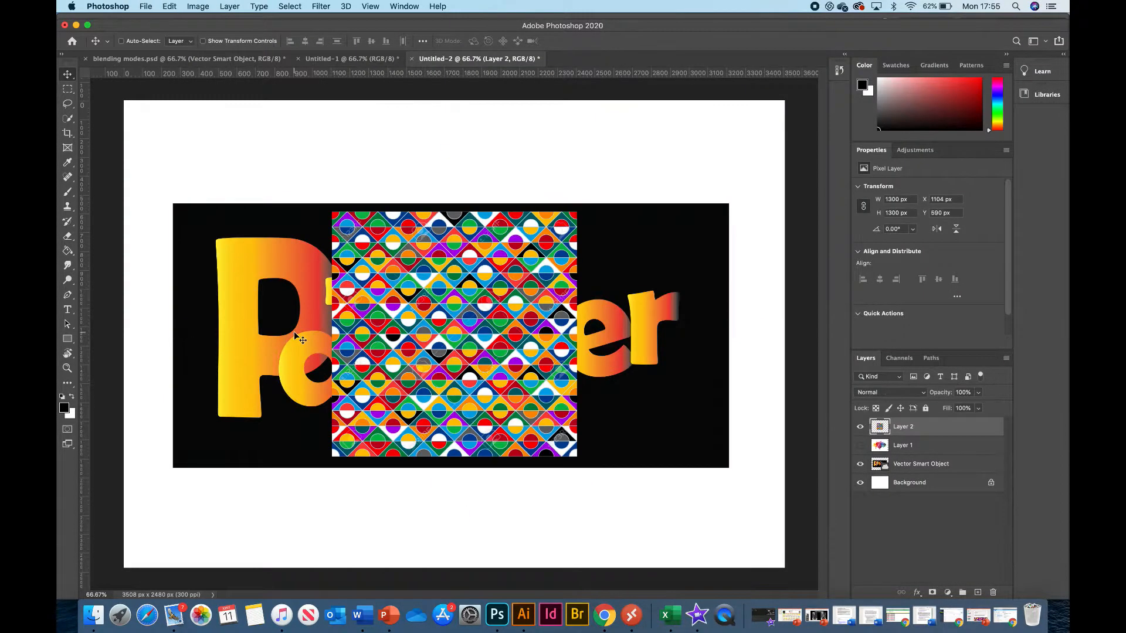
Enlarge the pattern layer to about 198.5% over the lettering and align its upper edge with the page at Y 0 px.
key(super+t)
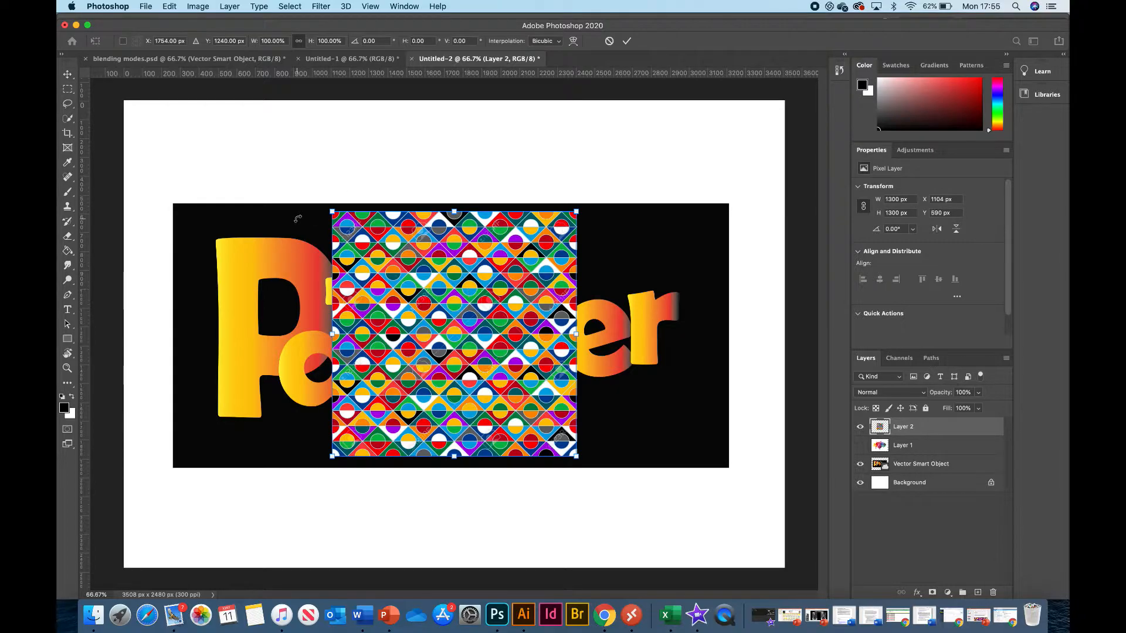
drag(331, 211, 178, 111)
drag(576, 457, 723, 545)
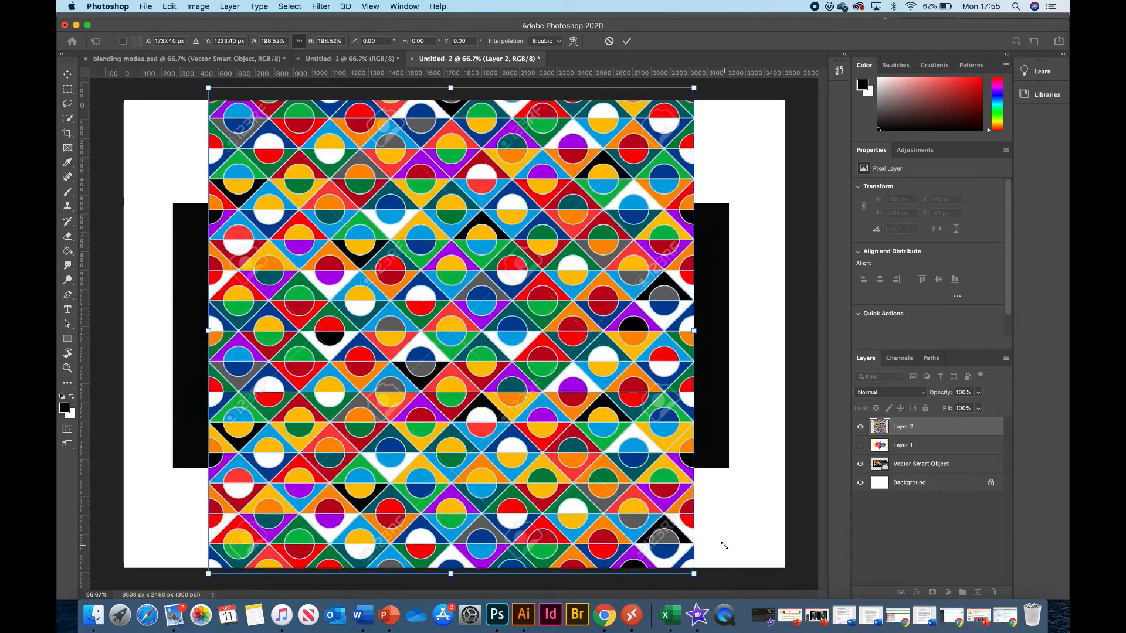
mouse_move(493, 343)
mouse_down()
mouse_move(522, 340)
mouse_move(510, 326)
mouse_move(492, 357)
mouse_up()
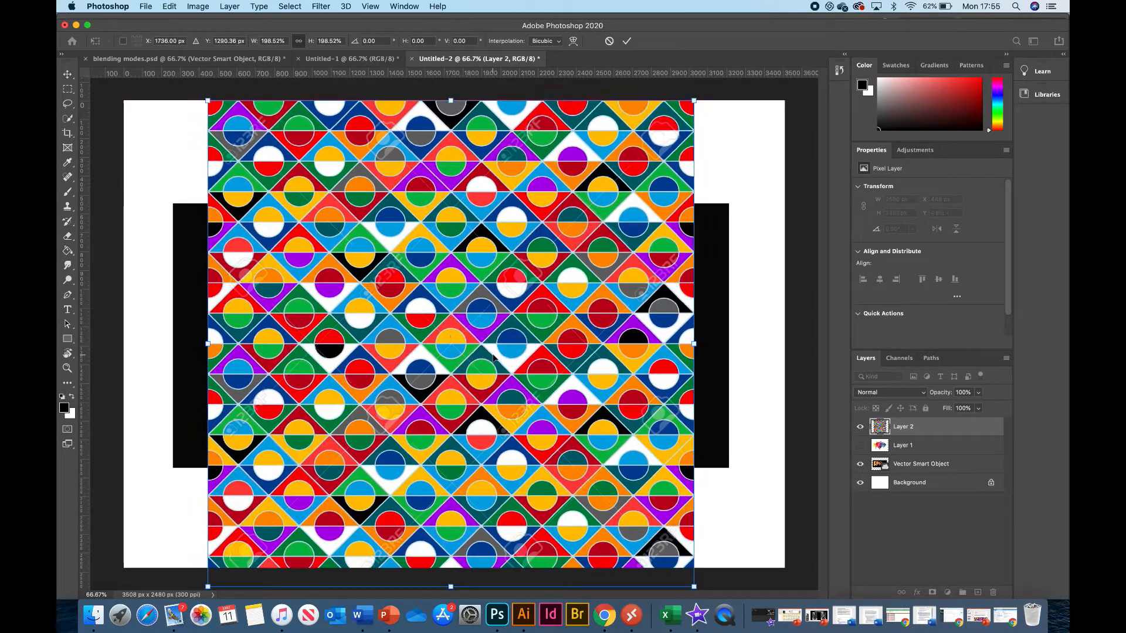
key(Return)
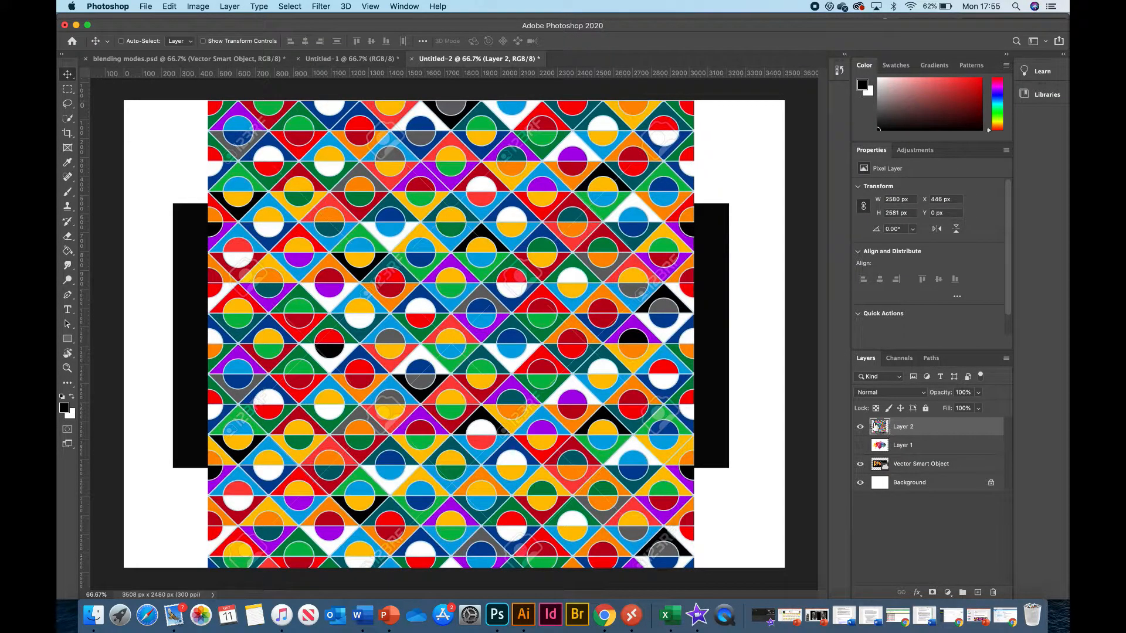
Set the pattern layer's blending mode to Color Dodge with 92% fill, and hide the layer.
click(924, 394)
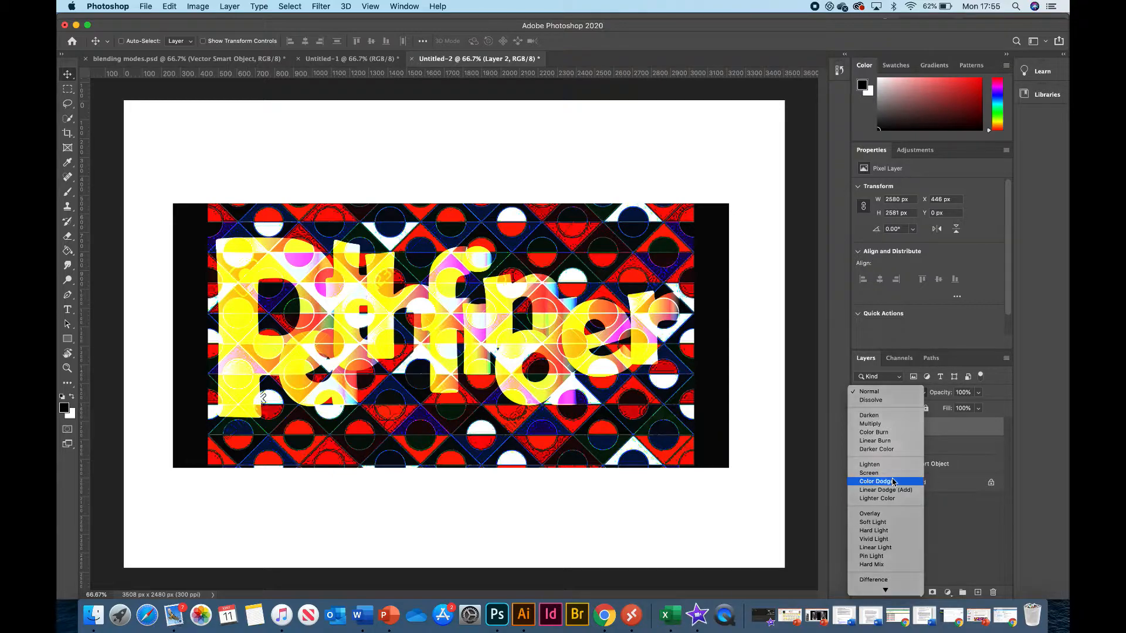
click(893, 482)
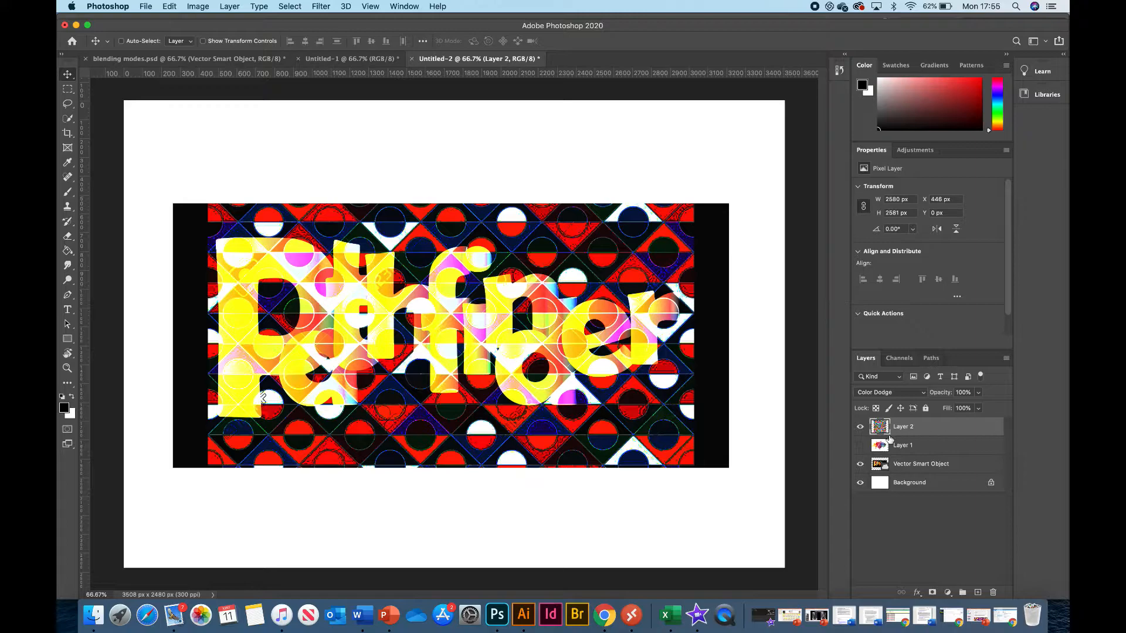
click(978, 393)
mouse_move(980, 410)
mouse_down()
mouse_move(929, 410)
mouse_move(1000, 390)
mouse_move(953, 425)
mouse_move(971, 425)
mouse_up()
click(977, 408)
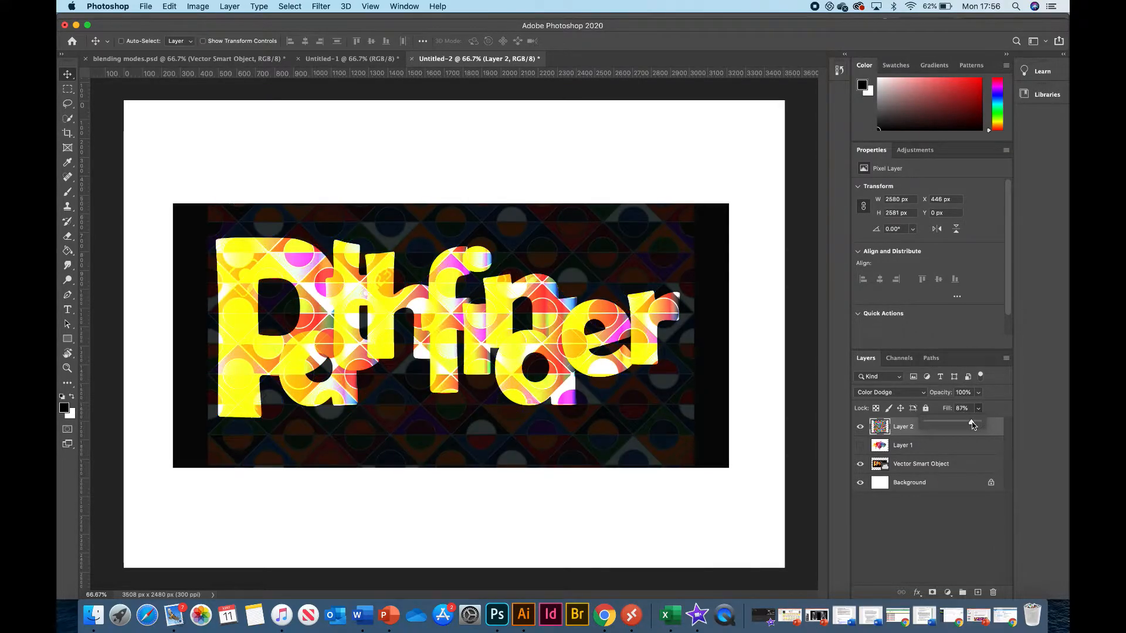
drag(971, 425, 974, 422)
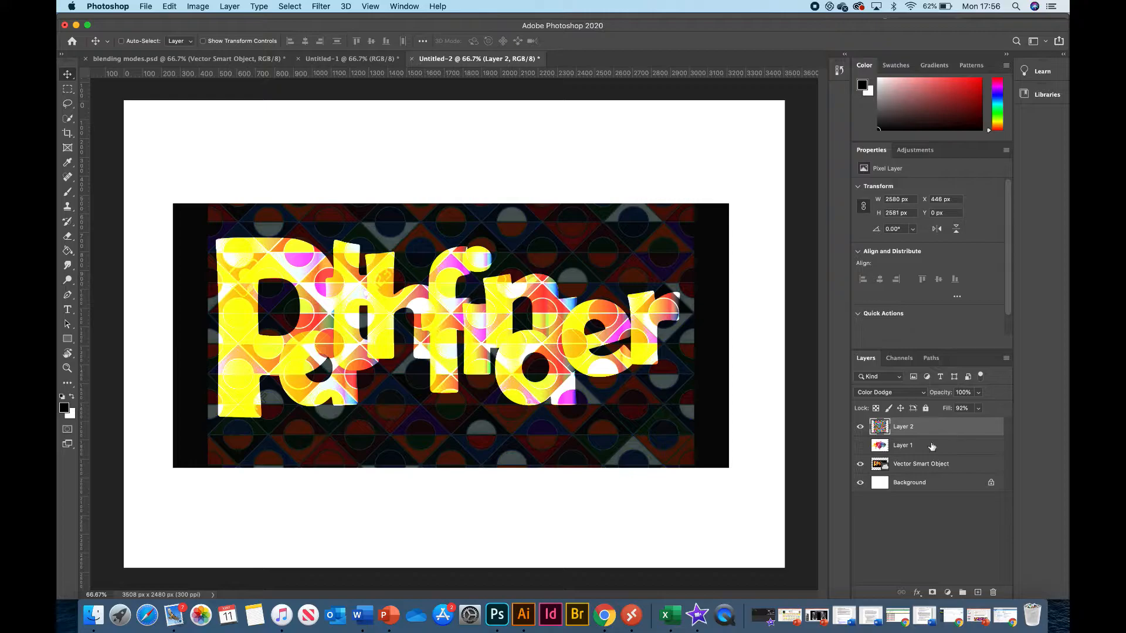
click(860, 427)
Switch to Chrome, copy the scratched Dust Textures image from the texture search, and paste it into the Photoshop document.
key(ctrl+Up)
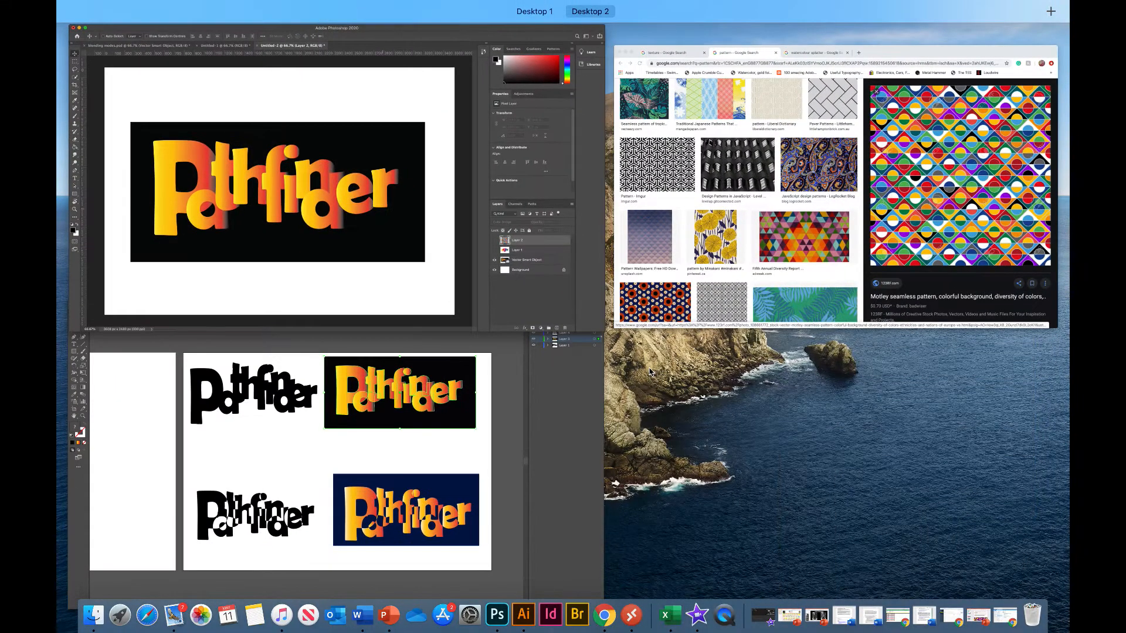
click(785, 235)
click(288, 59)
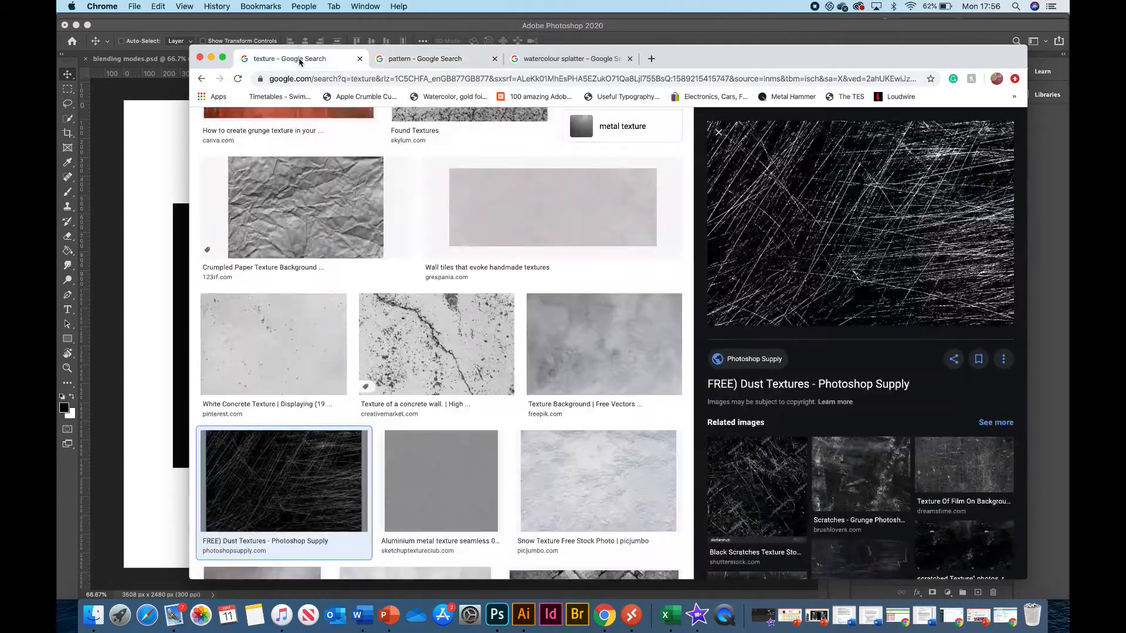
right_click(824, 257)
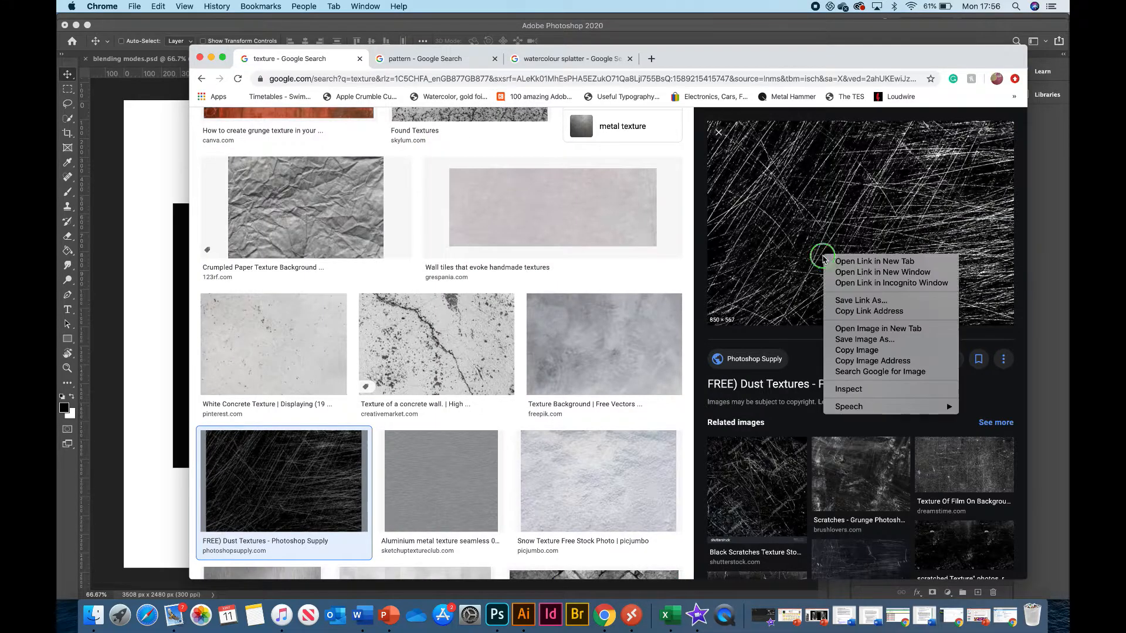
click(844, 350)
click(156, 315)
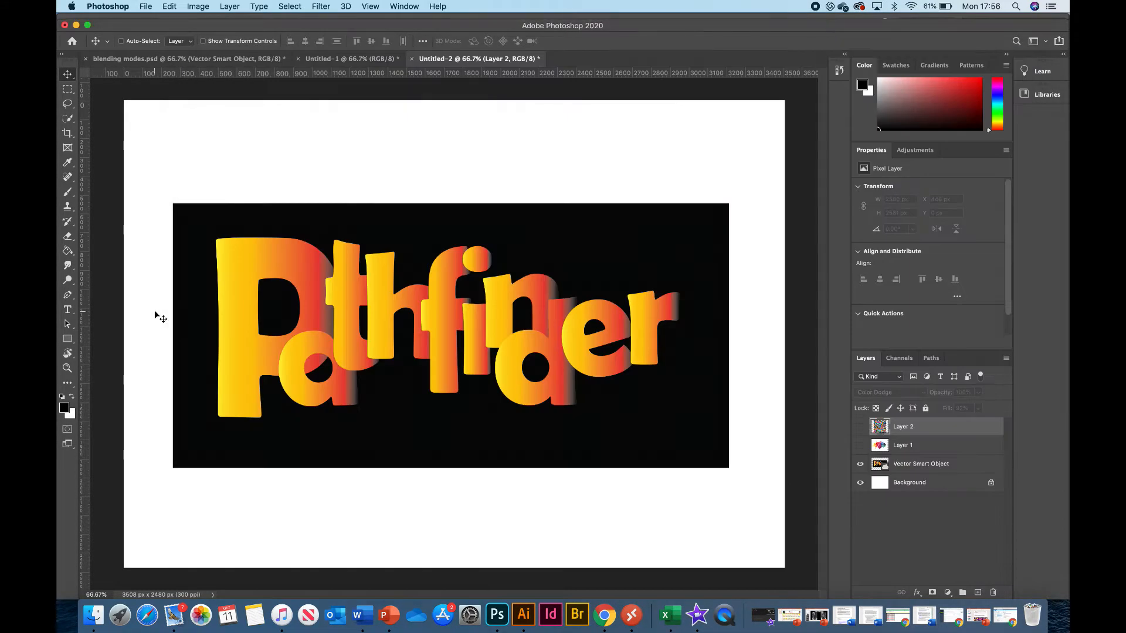
key(super+v)
Enlarge the scratched texture layer to about 321.6% so that it covers the Pathfinder lettering.
key(super+t)
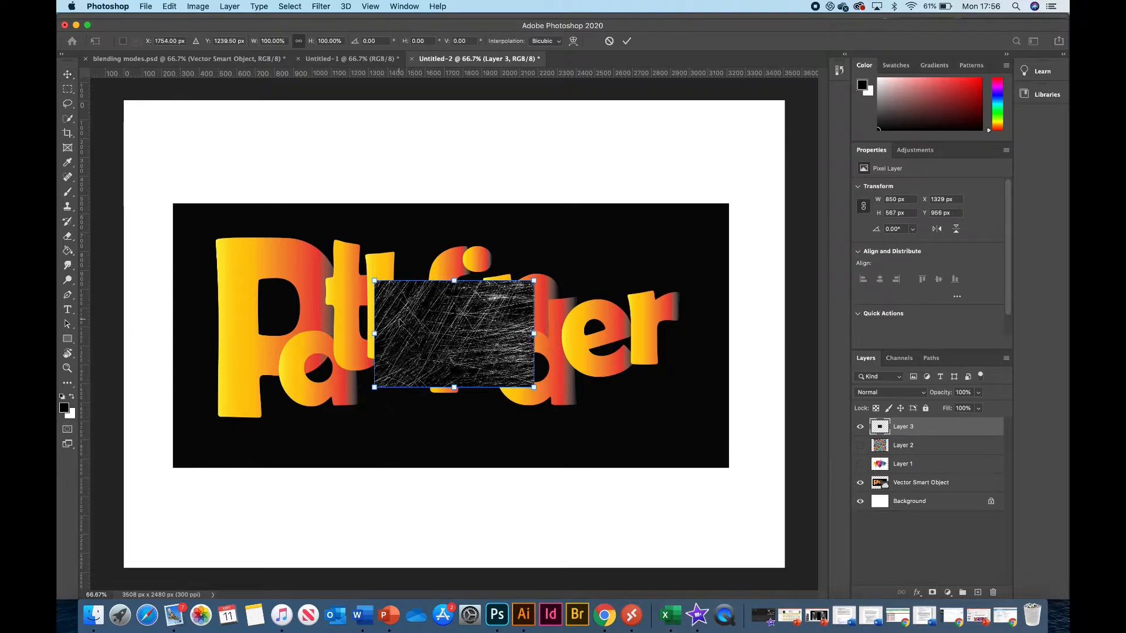
drag(375, 282, 194, 159)
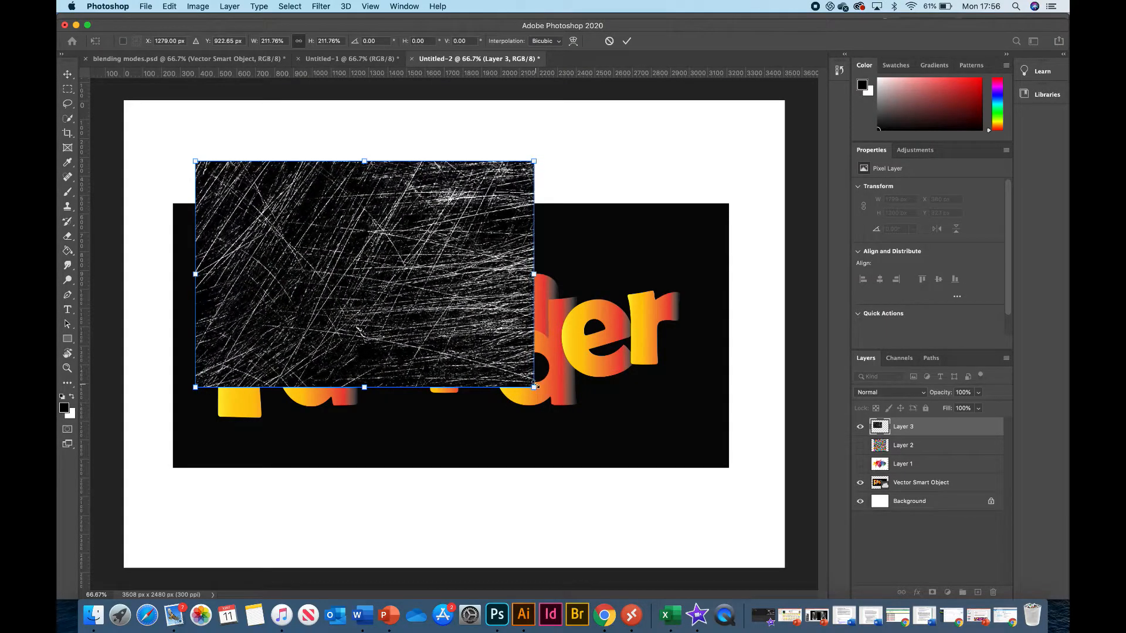
drag(534, 387, 704, 517)
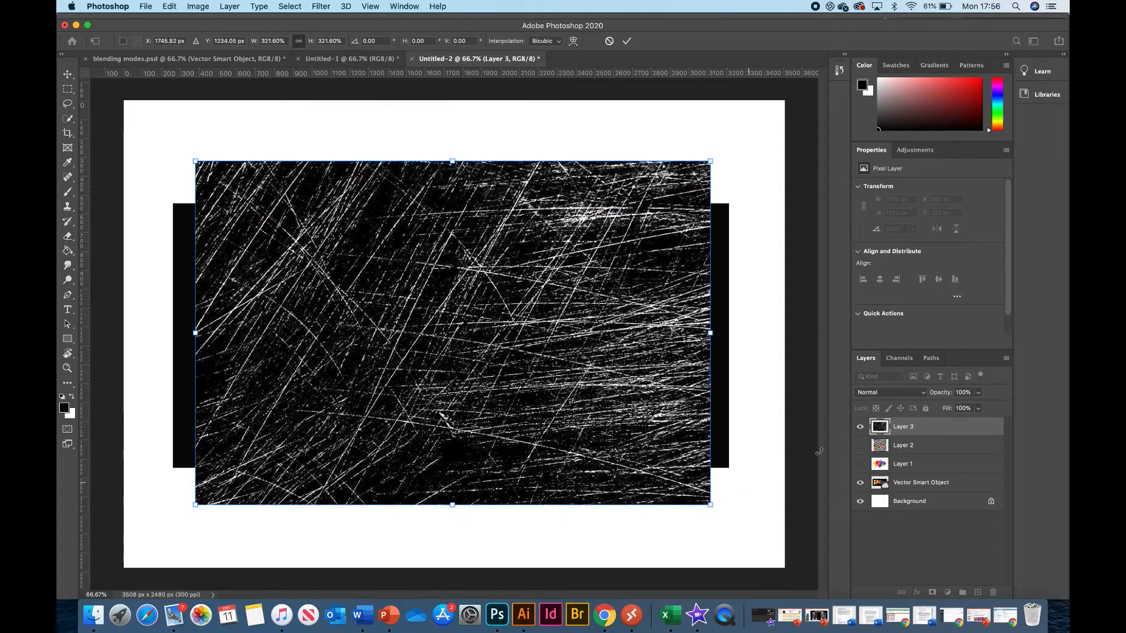
key(Return)
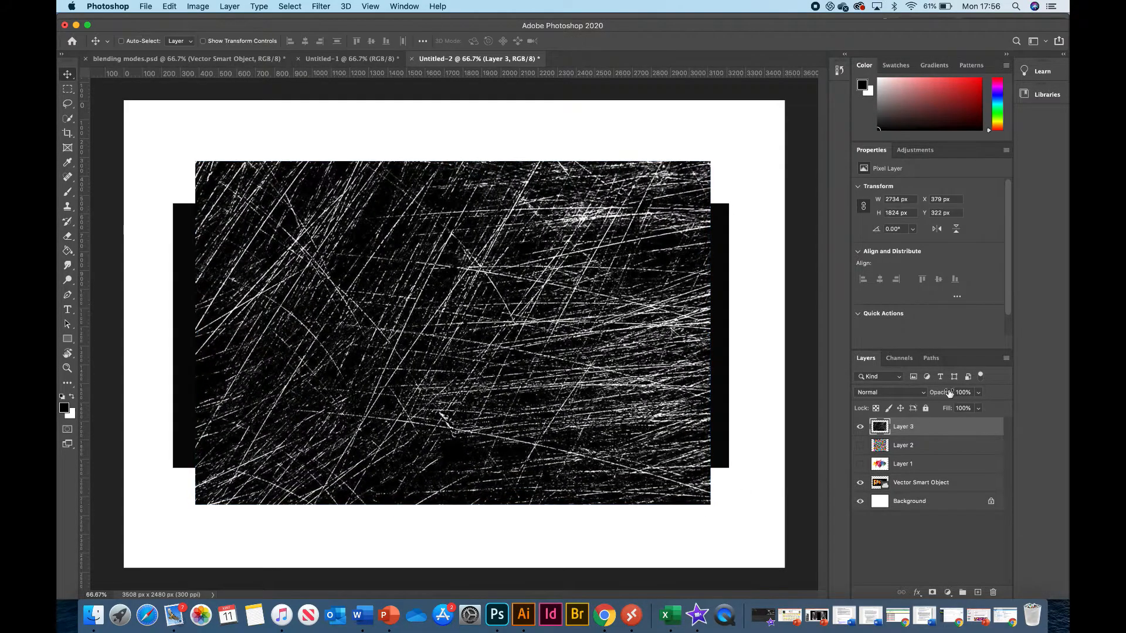
Try the Soft Light blending mode on the scratched texture layer, and change it to Hard Mix.
click(924, 397)
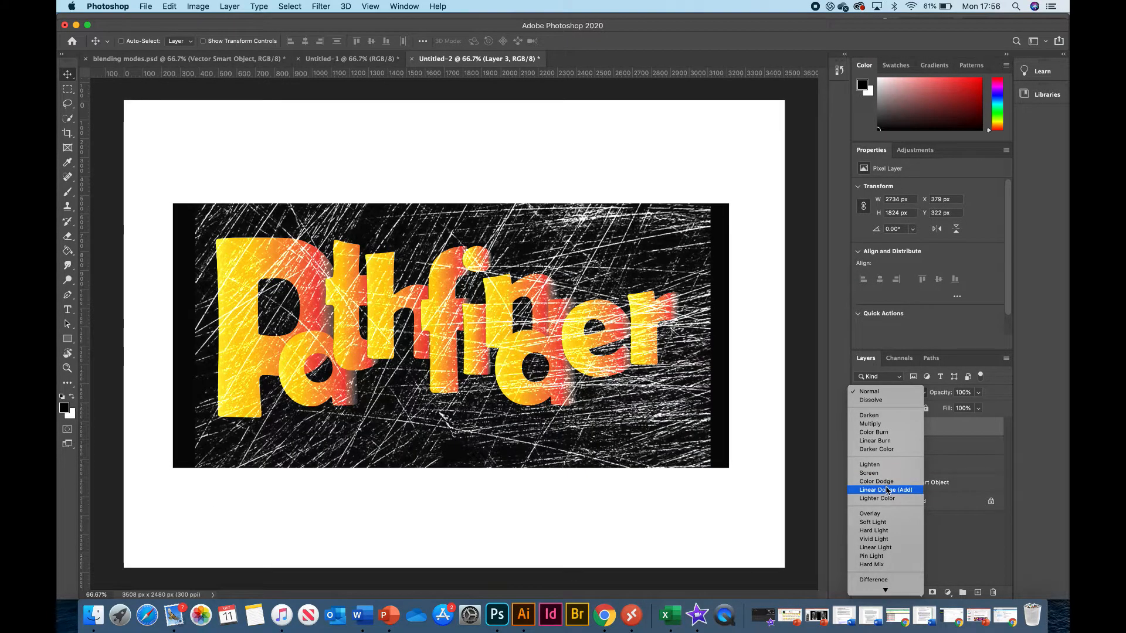
click(886, 522)
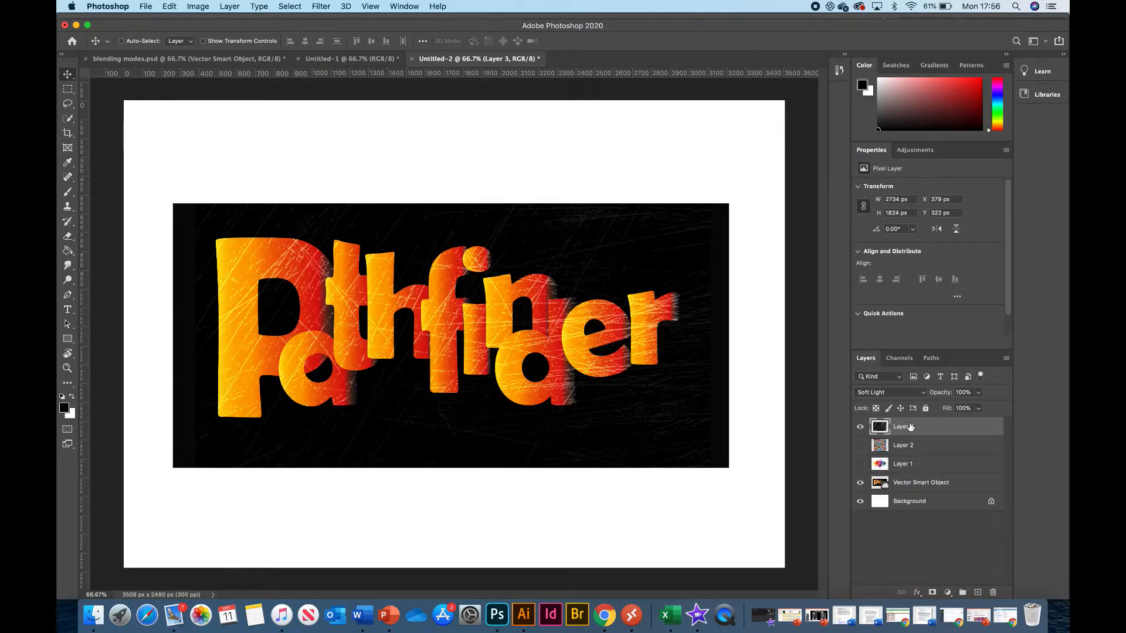
click(912, 391)
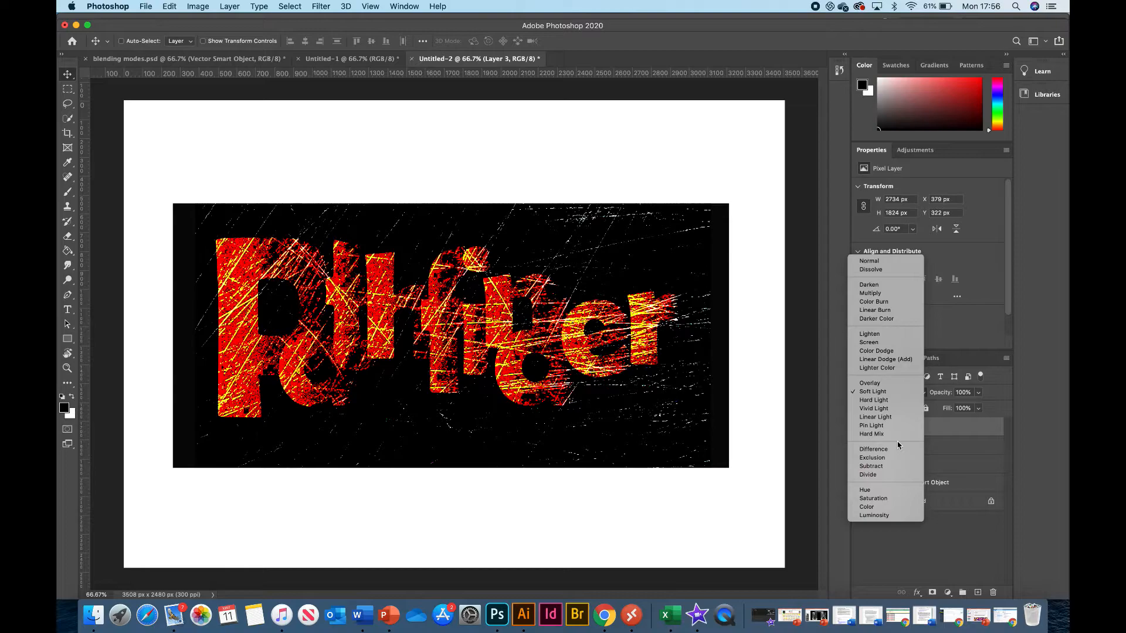
click(894, 434)
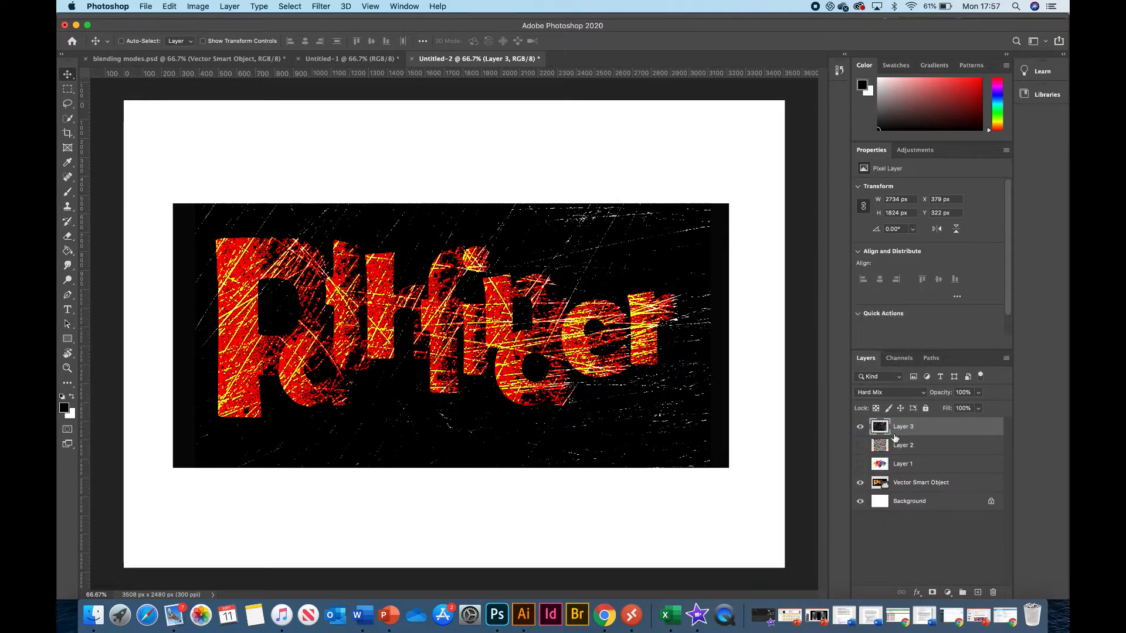
Hide the scratched texture layer and add a Pattern Fill layer above it.
click(860, 426)
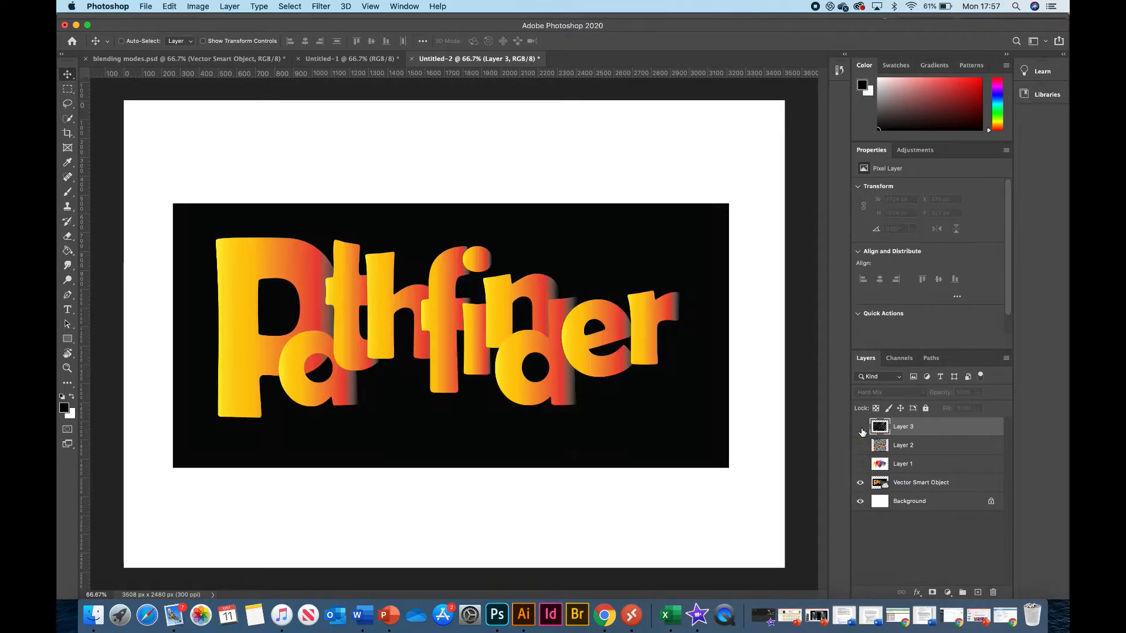
click(948, 592)
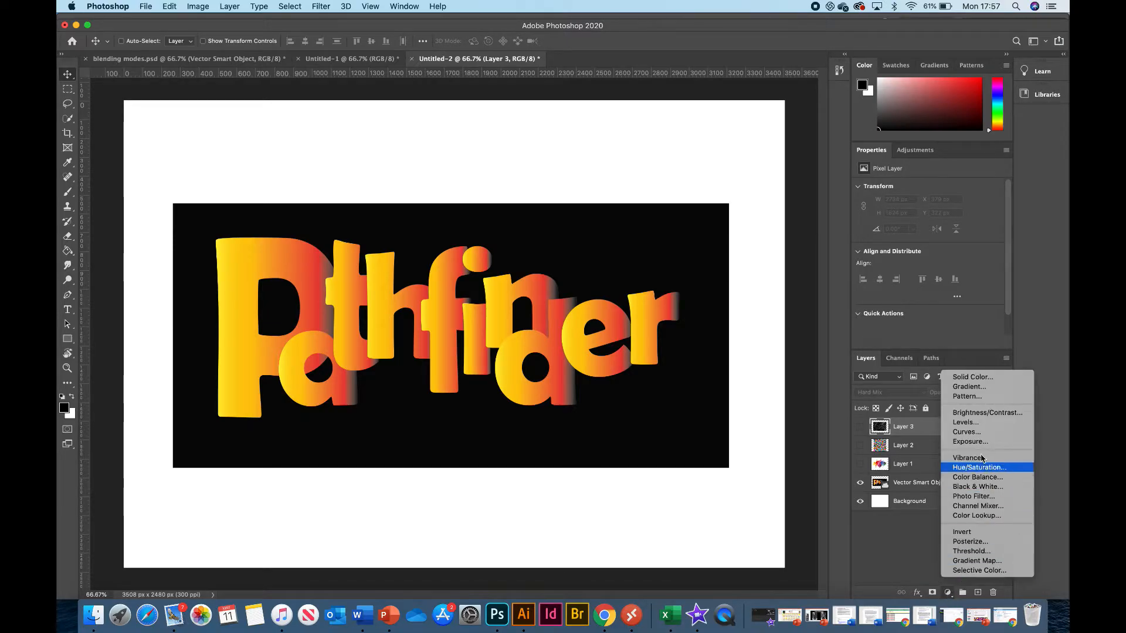
click(967, 396)
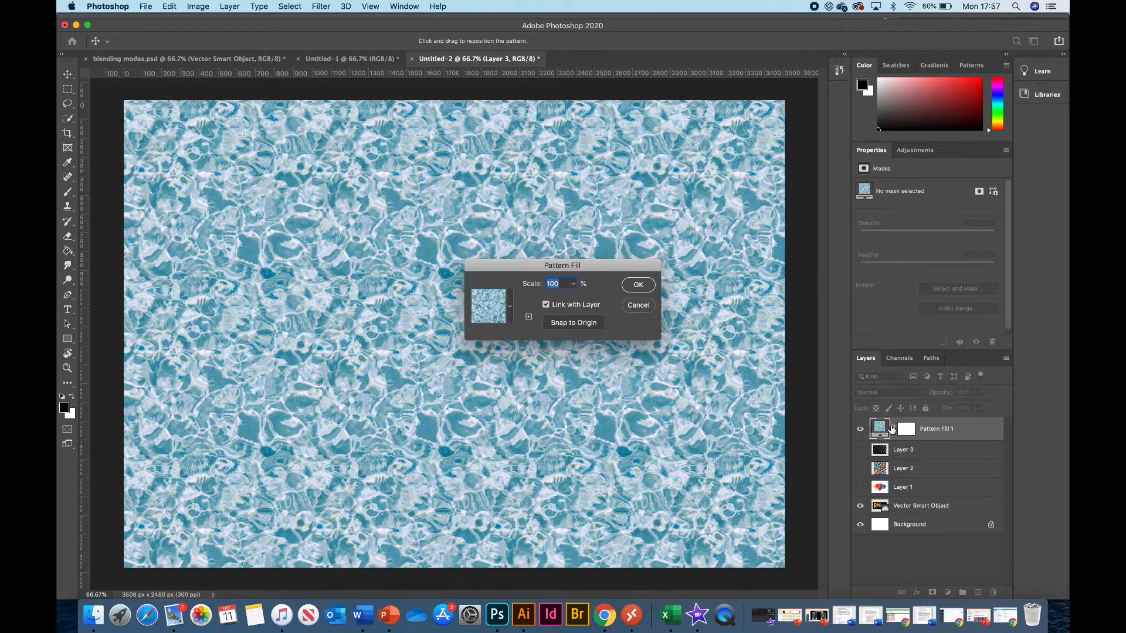
Try the Trees and Grass presets as the pattern for the fill layer.
click(509, 306)
click(432, 339)
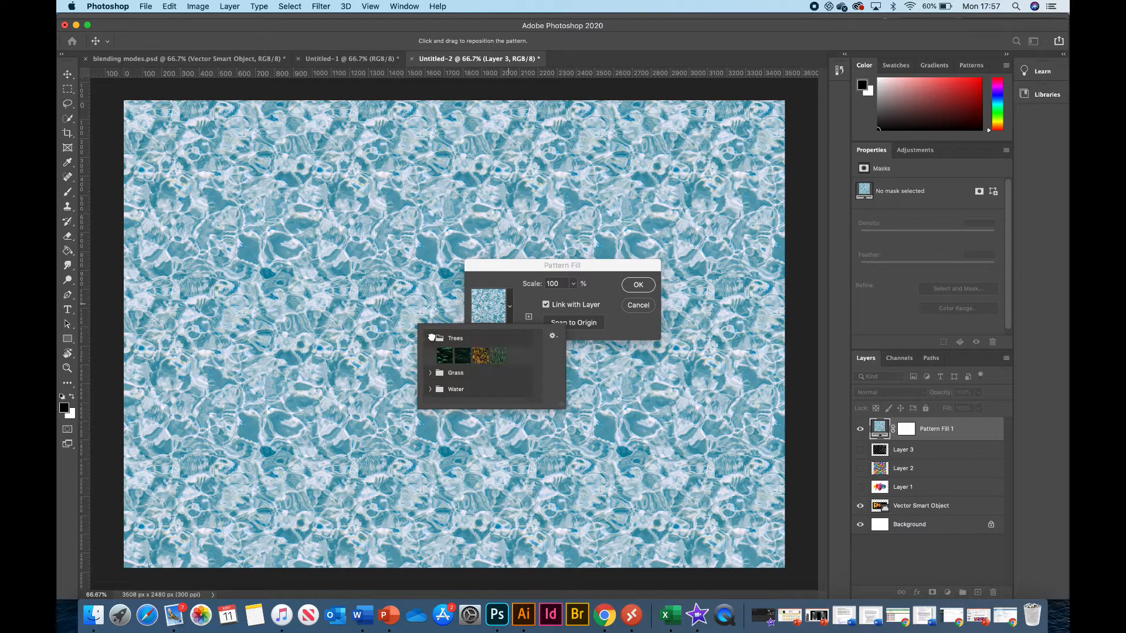
click(444, 356)
click(464, 356)
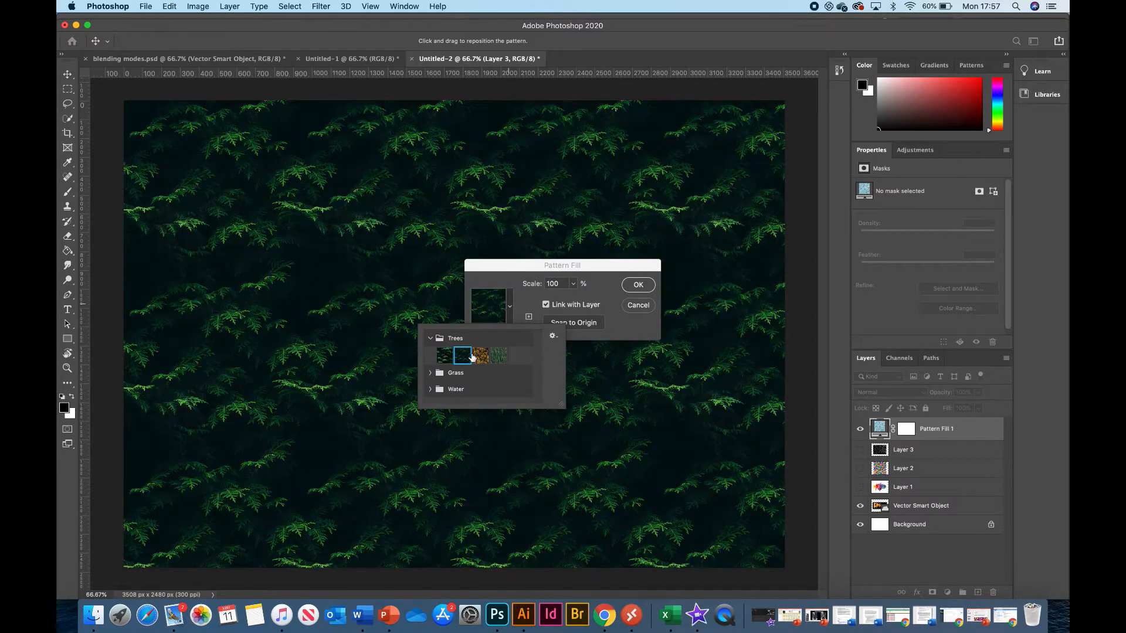
click(480, 356)
click(498, 355)
click(430, 373)
click(445, 389)
click(462, 389)
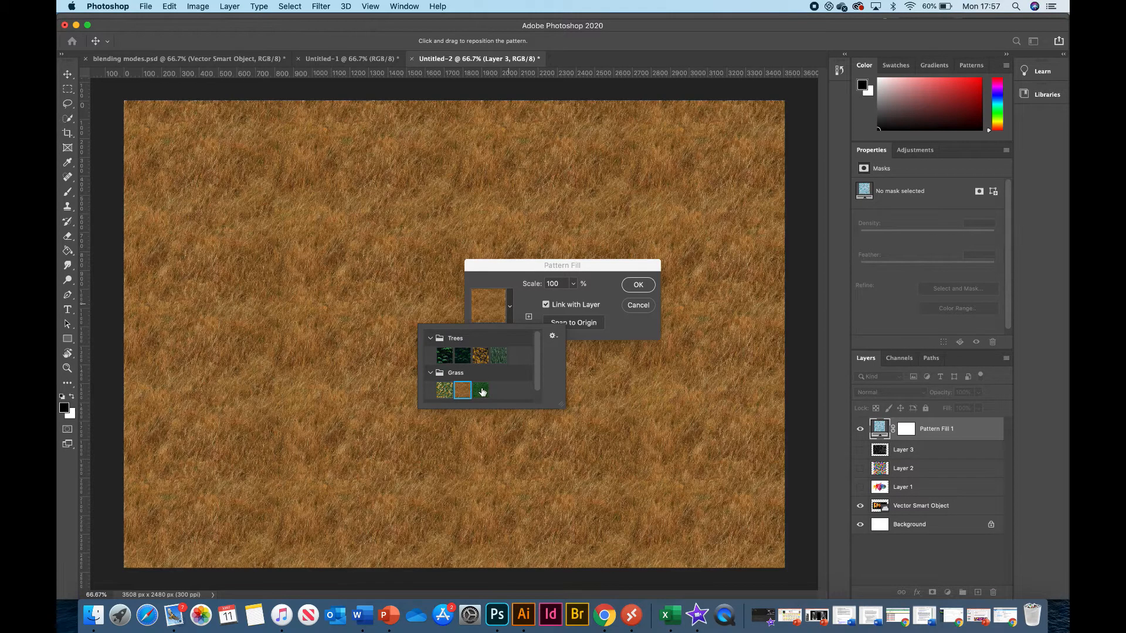
click(482, 390)
Preview the Water patterns and choose the pale green rippled water for the fill layer.
scroll(475, 369, down, 2)
click(431, 395)
scroll(452, 393, down, 1)
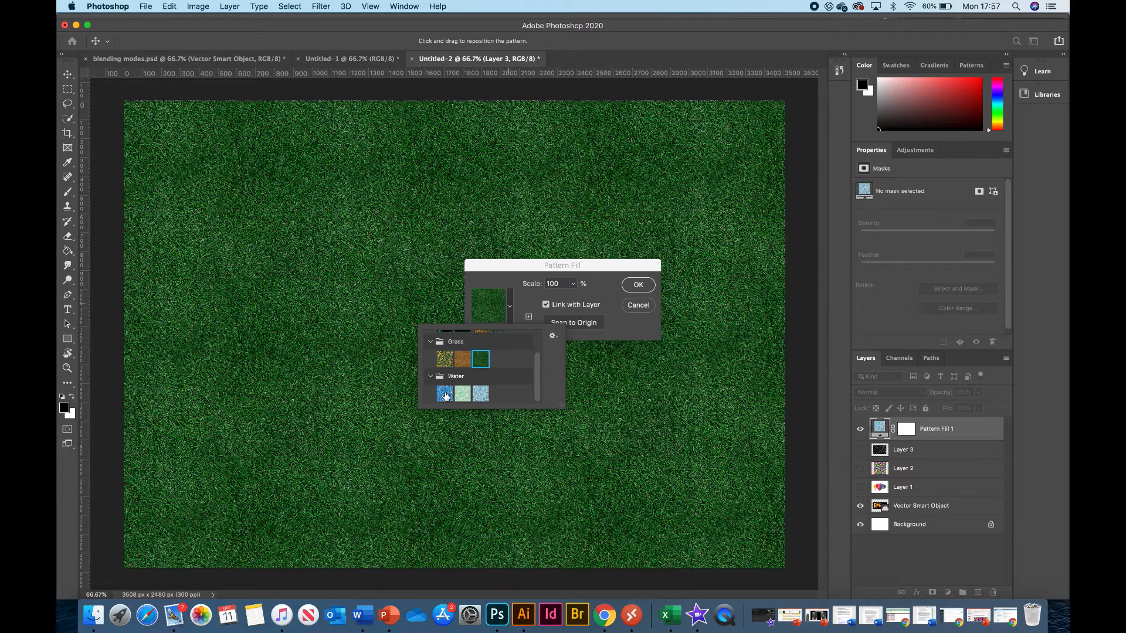
click(445, 396)
click(462, 392)
click(481, 392)
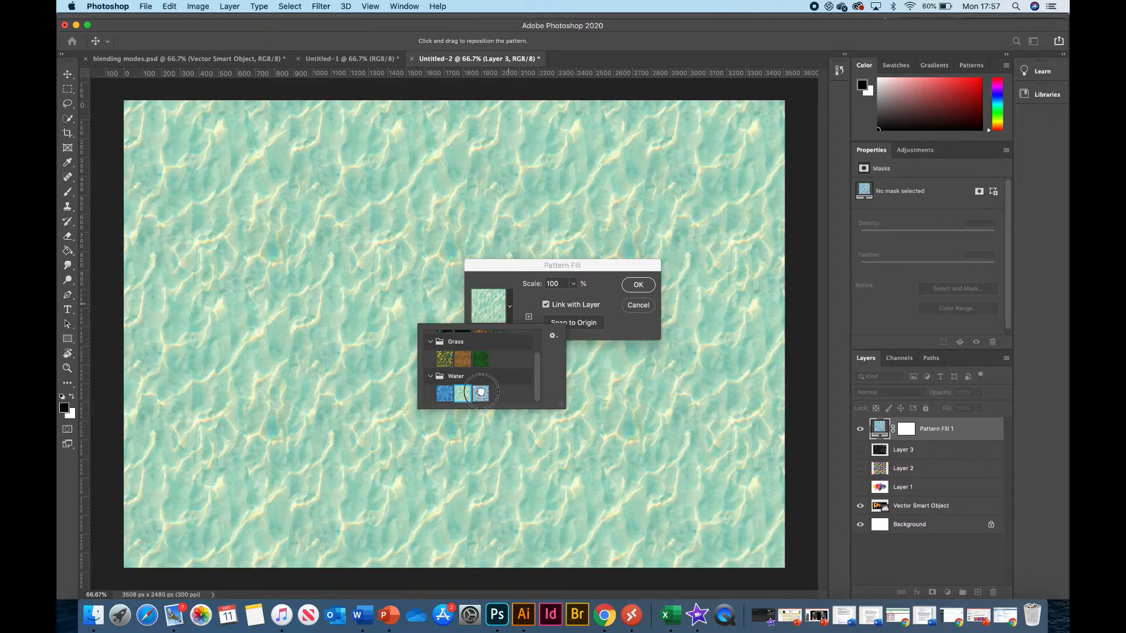
click(463, 394)
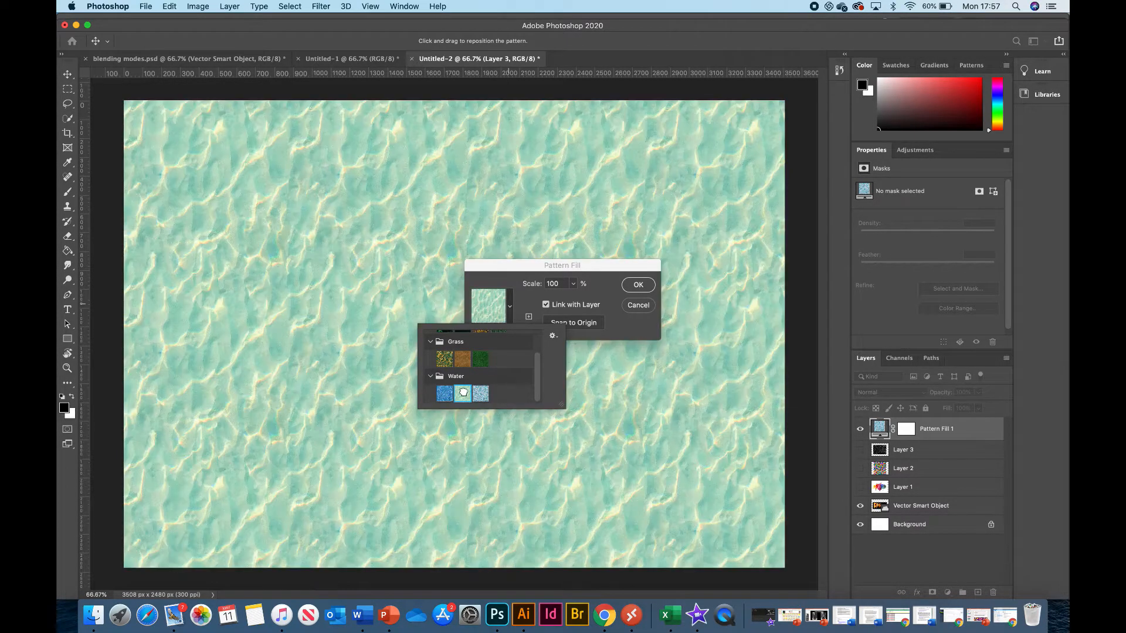
Set the water pattern's scale to 89% and accept the pattern fill.
click(603, 290)
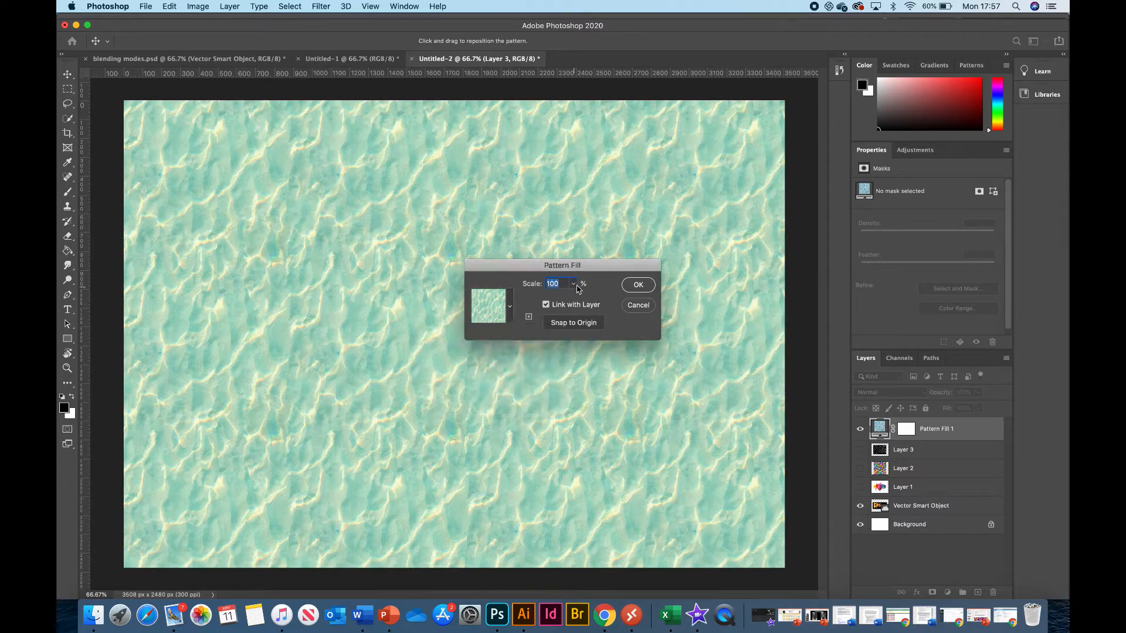
click(577, 286)
mouse_move(573, 300)
mouse_down()
mouse_move(604, 299)
mouse_move(573, 300)
mouse_up()
click(593, 287)
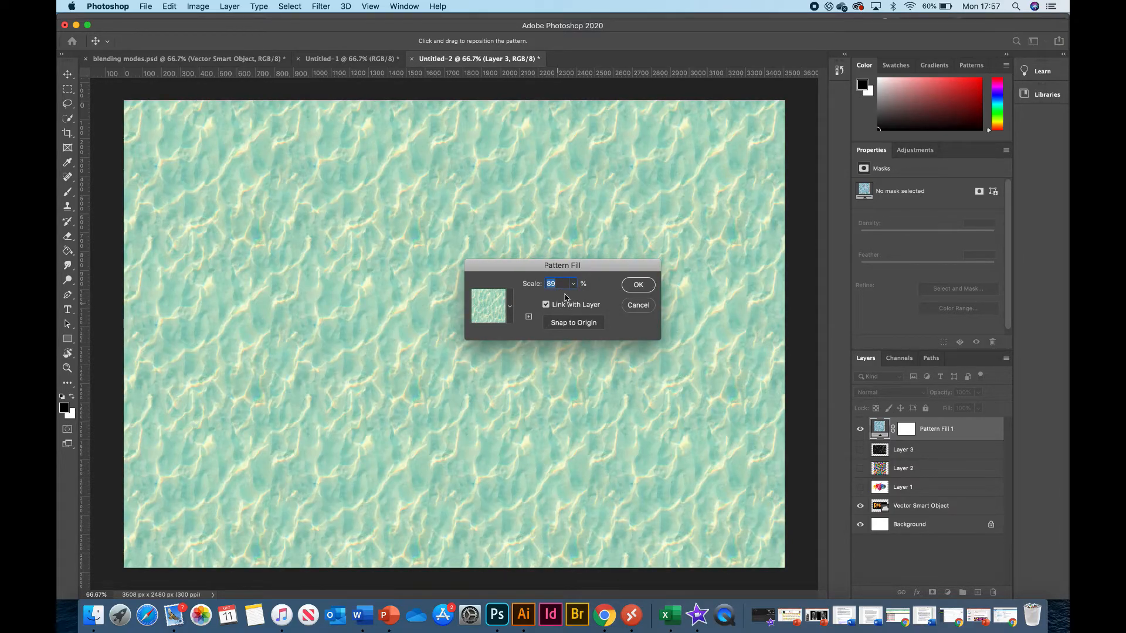
click(638, 286)
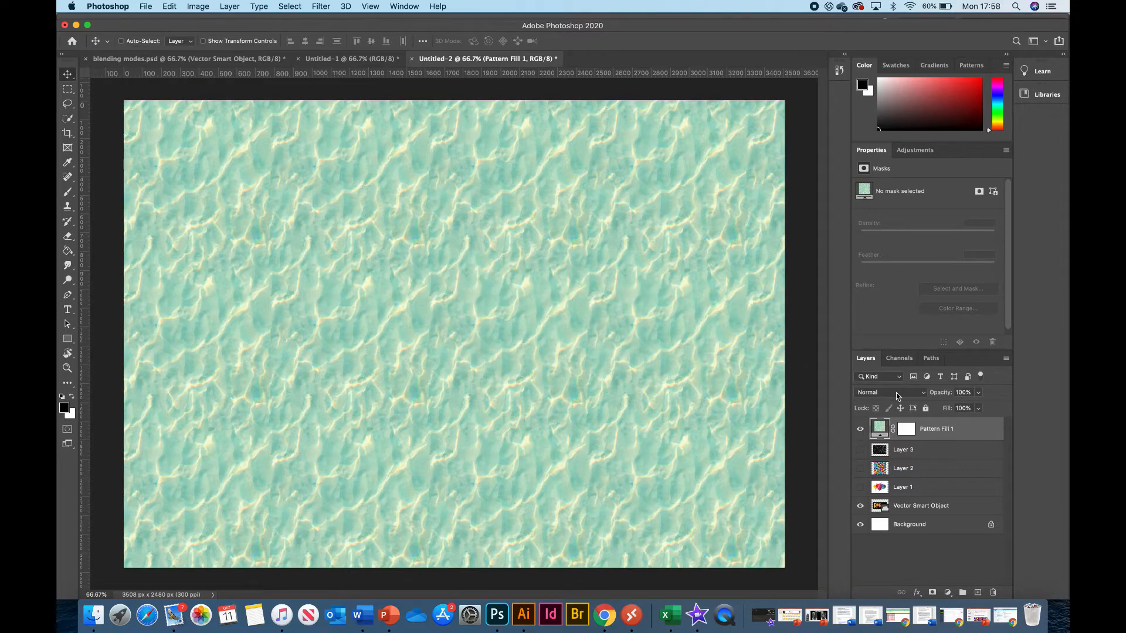
Set the pattern fill layer's blending mode to Color Dodge and hide the layer.
click(896, 396)
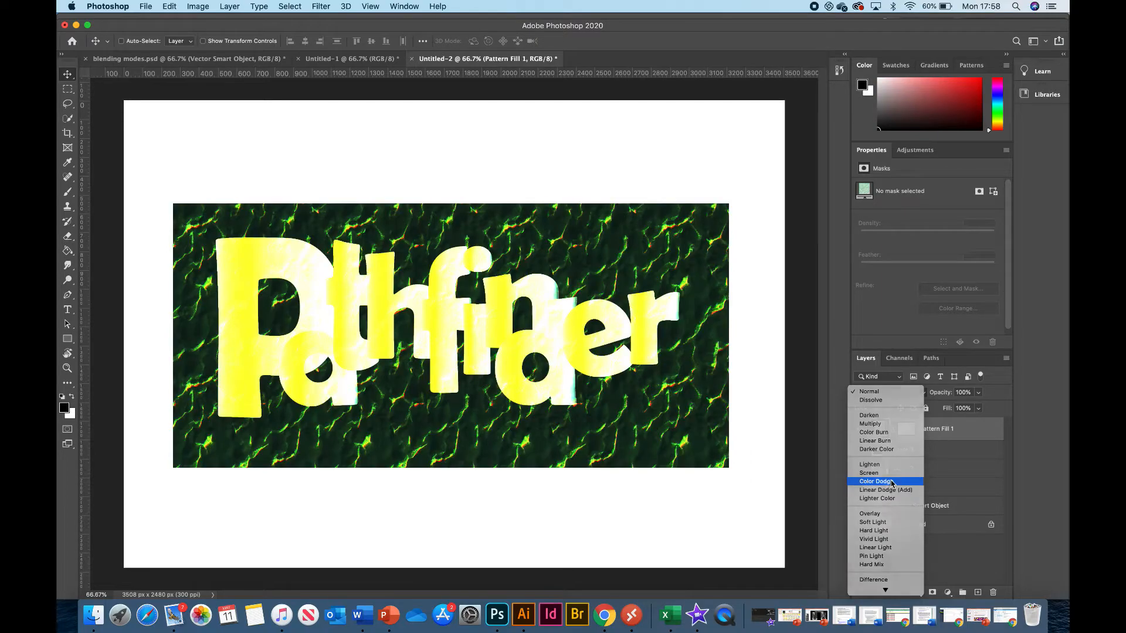
click(882, 481)
click(860, 429)
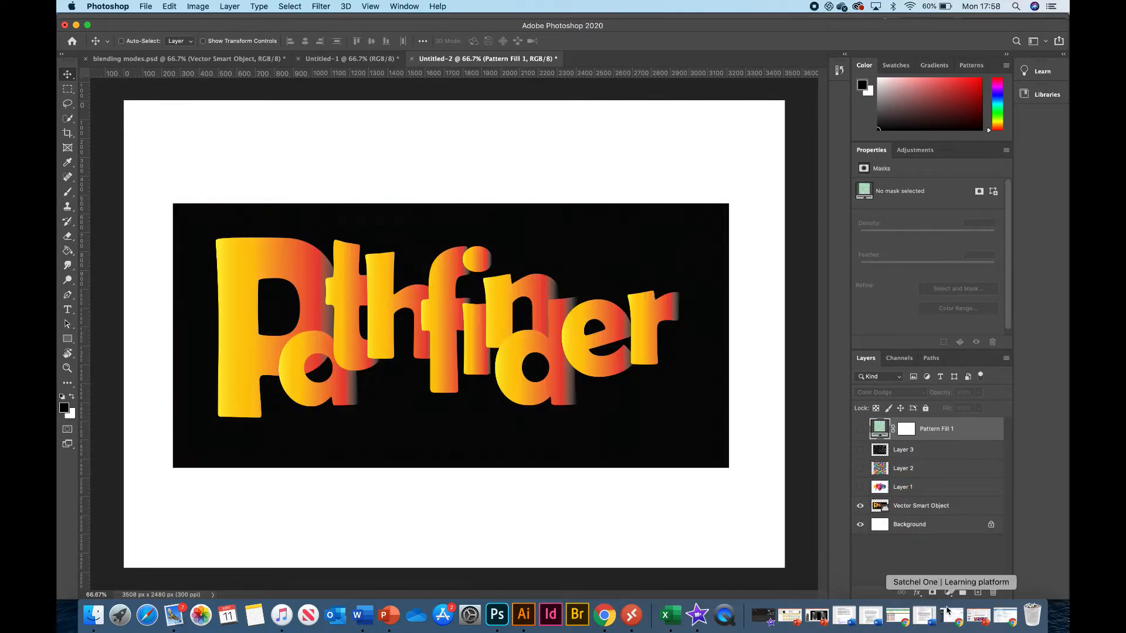
Add a Gradient Fill layer at the top of the stack and open its gradient for editing.
click(947, 592)
click(961, 387)
drag(574, 232, 659, 166)
click(634, 183)
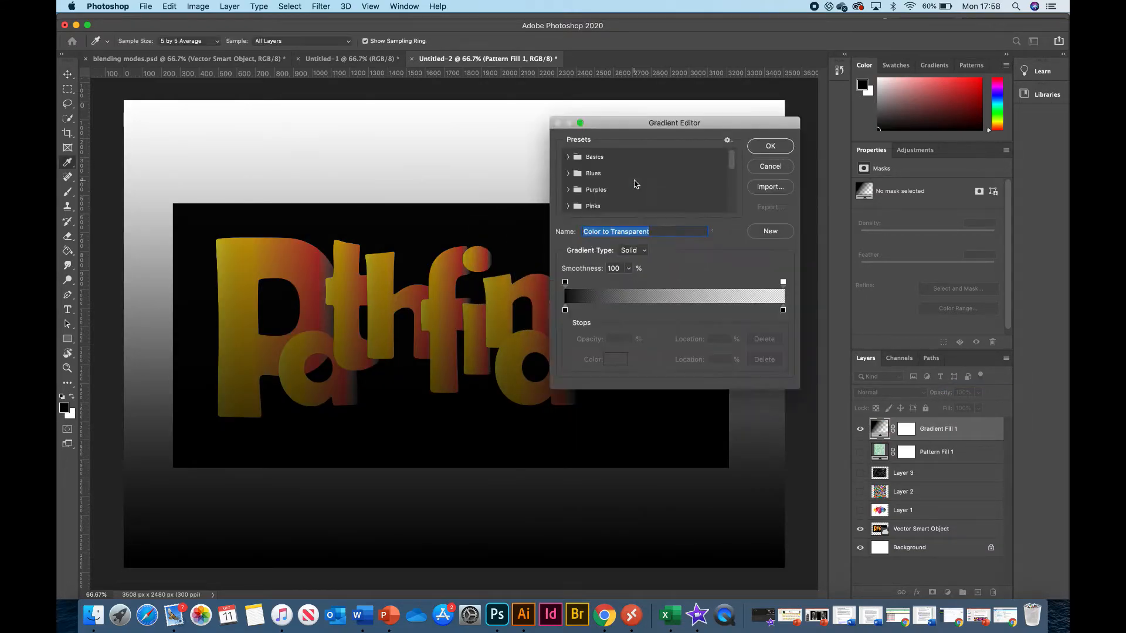
Preview several presets from the Blues gradient group and choose Blue_24.
click(567, 157)
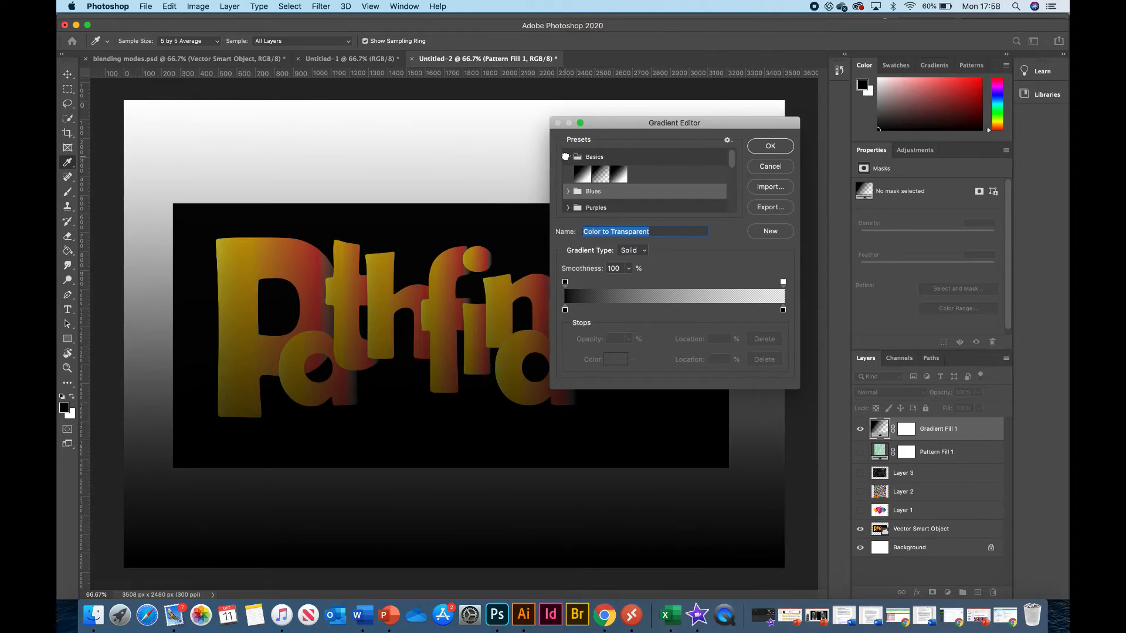
click(568, 191)
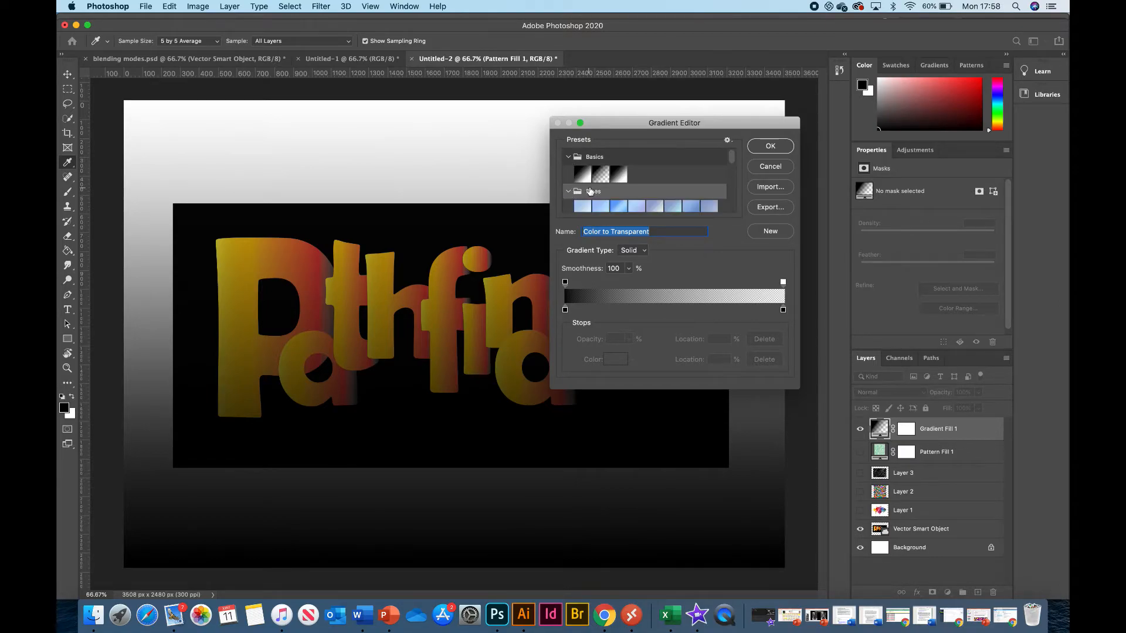
scroll(590, 191, down, 3)
click(621, 198)
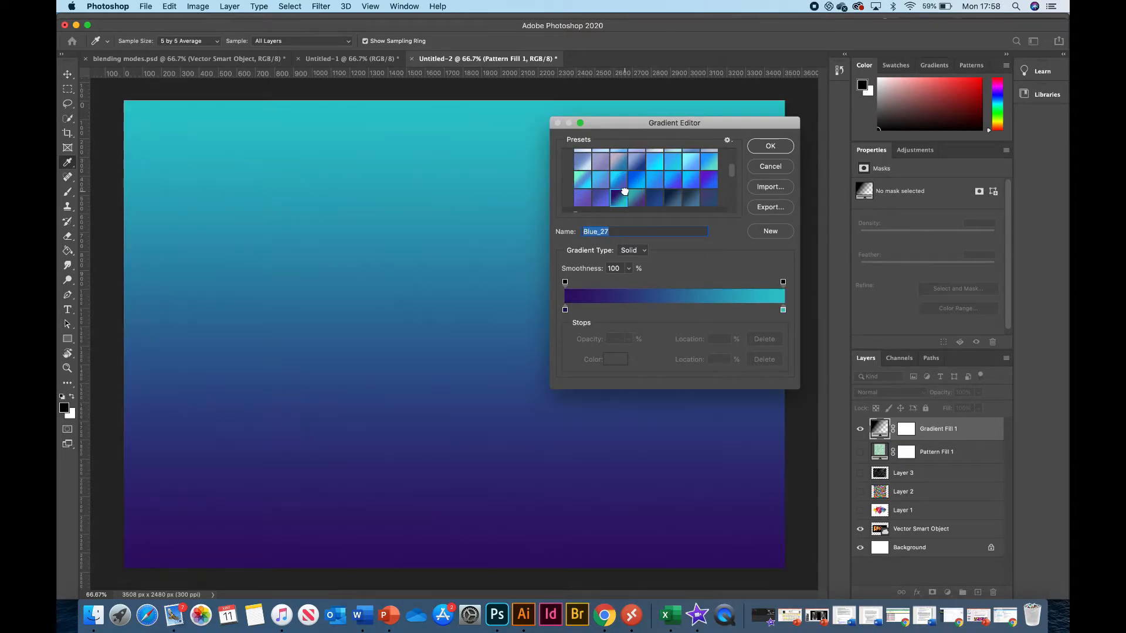
click(654, 198)
click(691, 180)
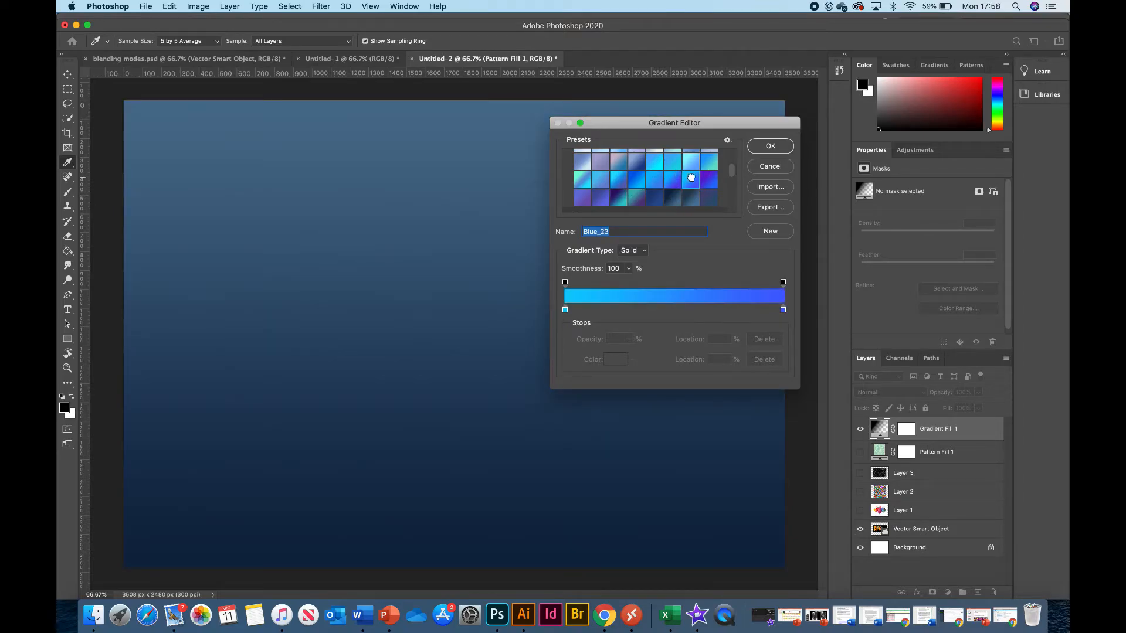
click(707, 179)
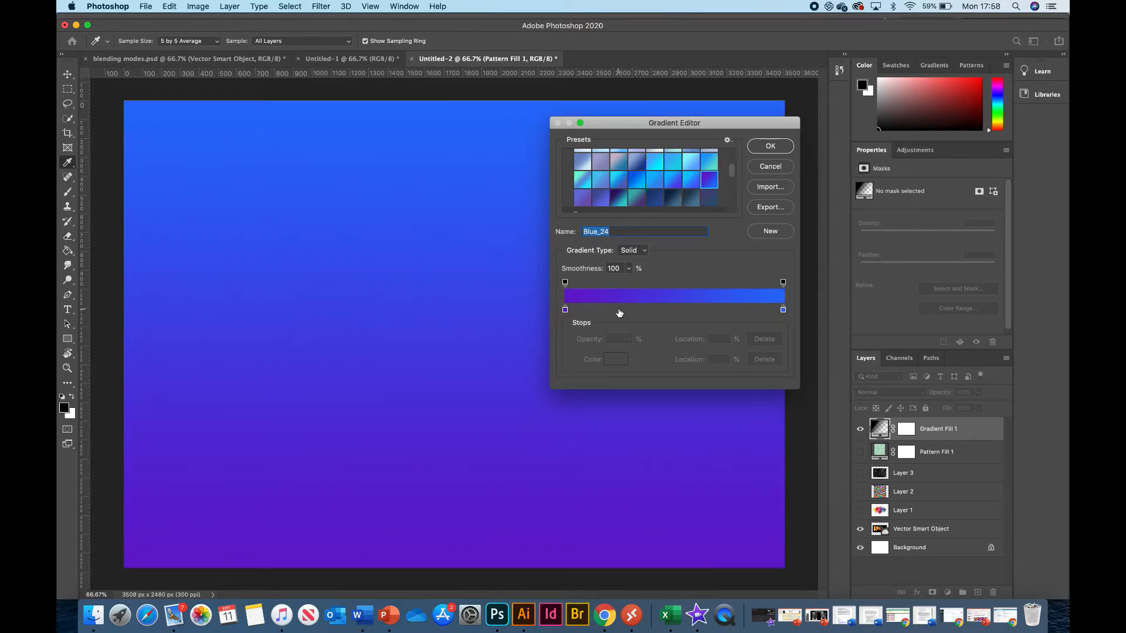
Add three colour stops between the gradient's ends and make the one at 56% bright red.
click(618, 310)
click(729, 312)
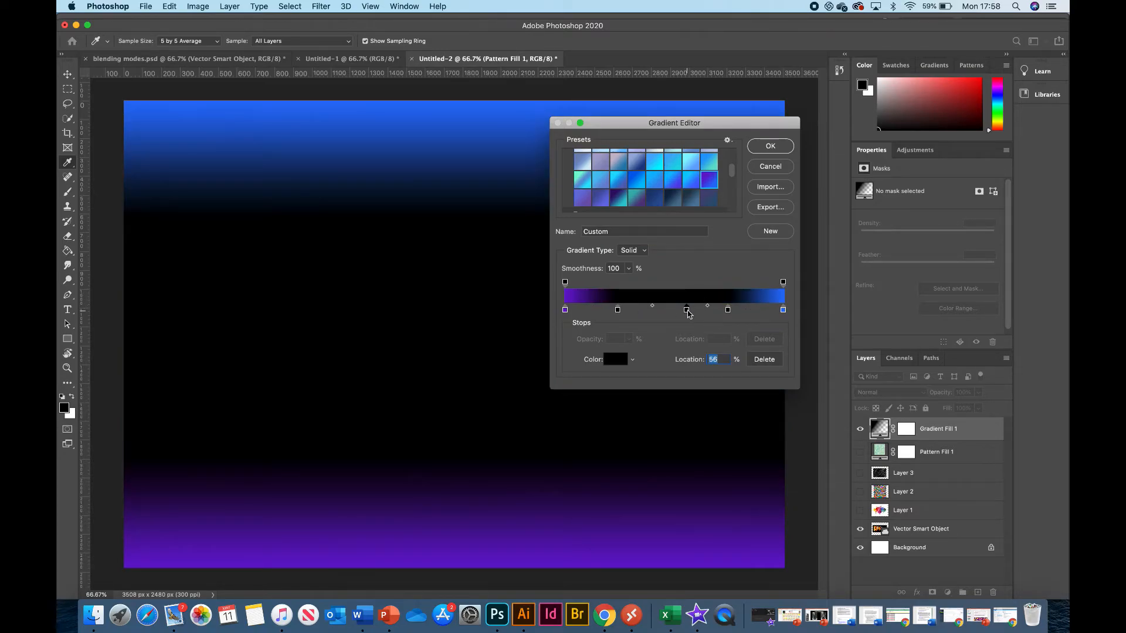
double_click(686, 310)
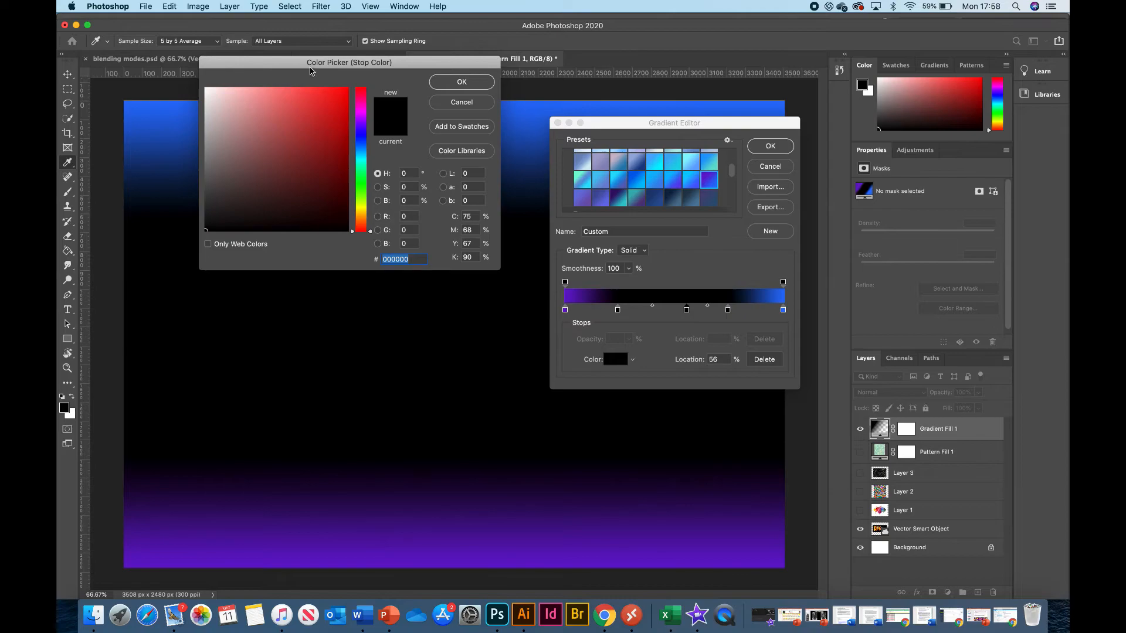
click(346, 92)
click(457, 82)
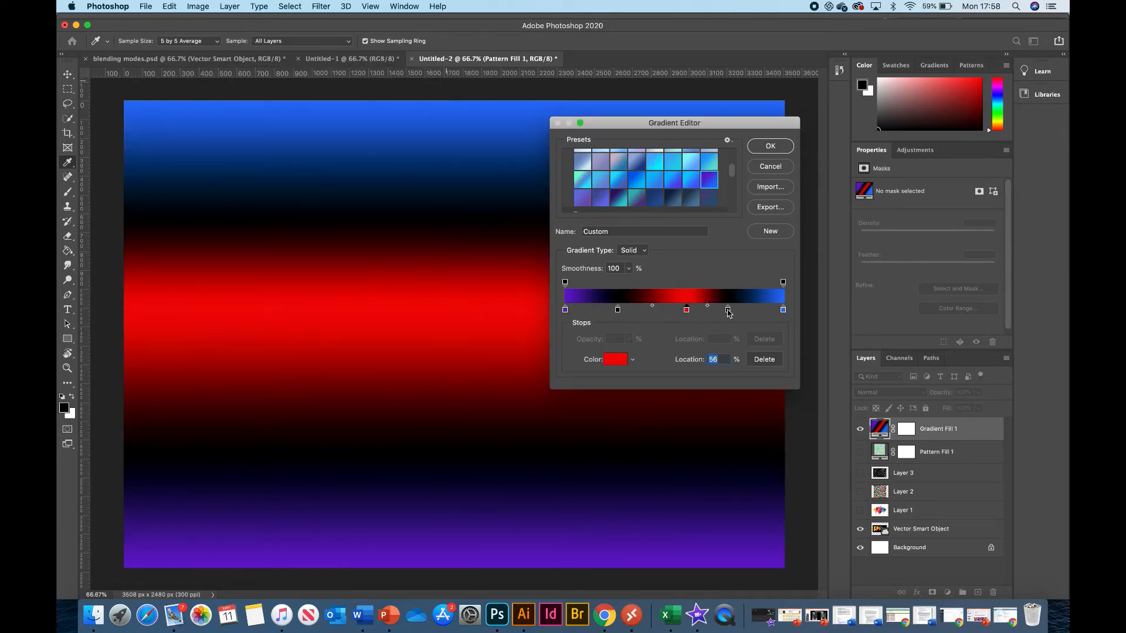
Change the gradient stop at 75% to a bright cyan with a hue of 189°.
double_click(727, 310)
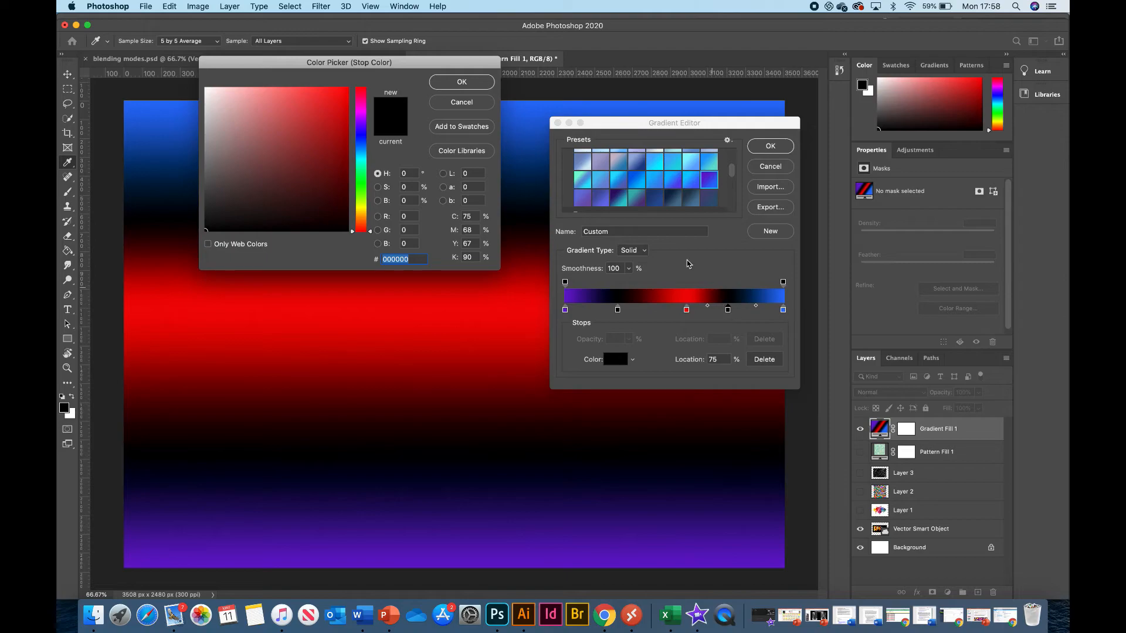
click(361, 156)
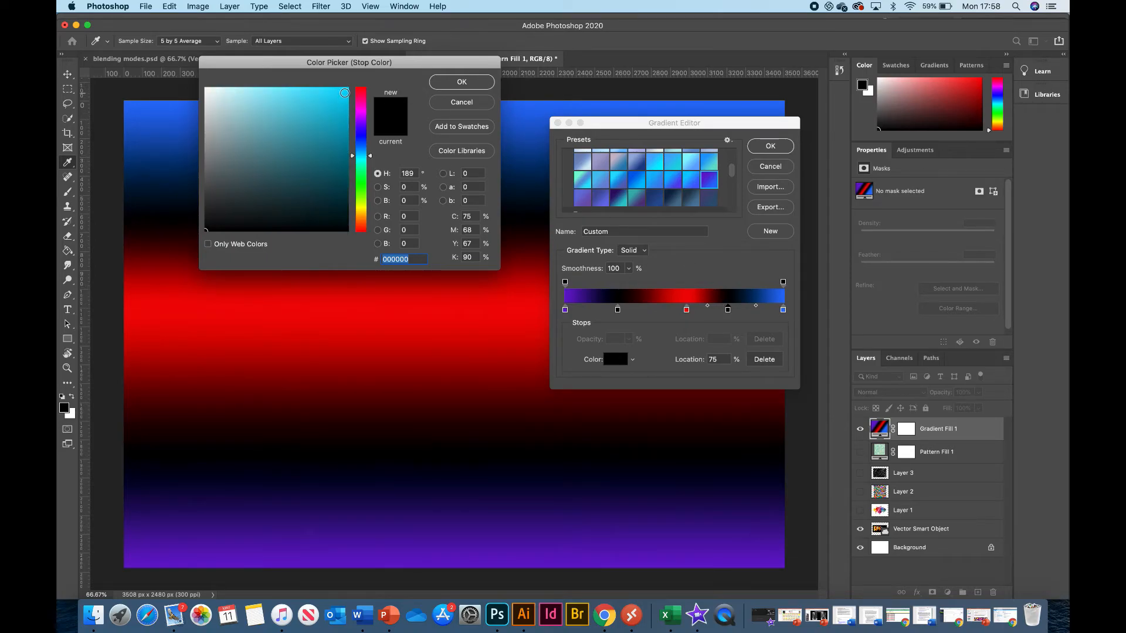
click(345, 93)
click(462, 82)
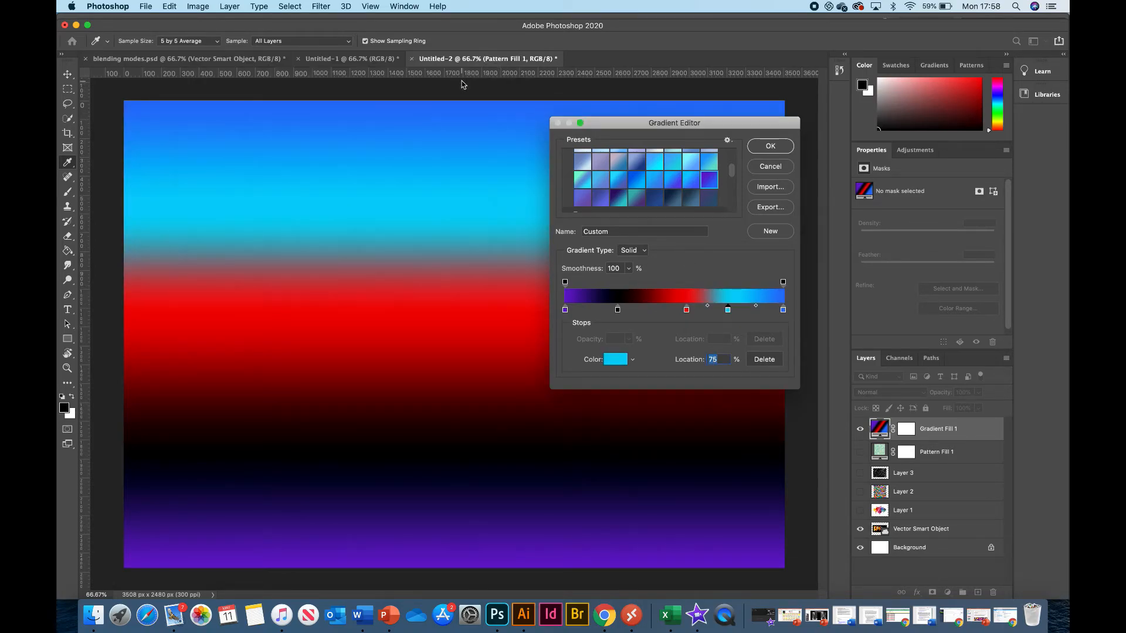
Change the gradient's end stop at 100% to bright magenta with a hue of 295°, and accept the custom gradient.
double_click(783, 311)
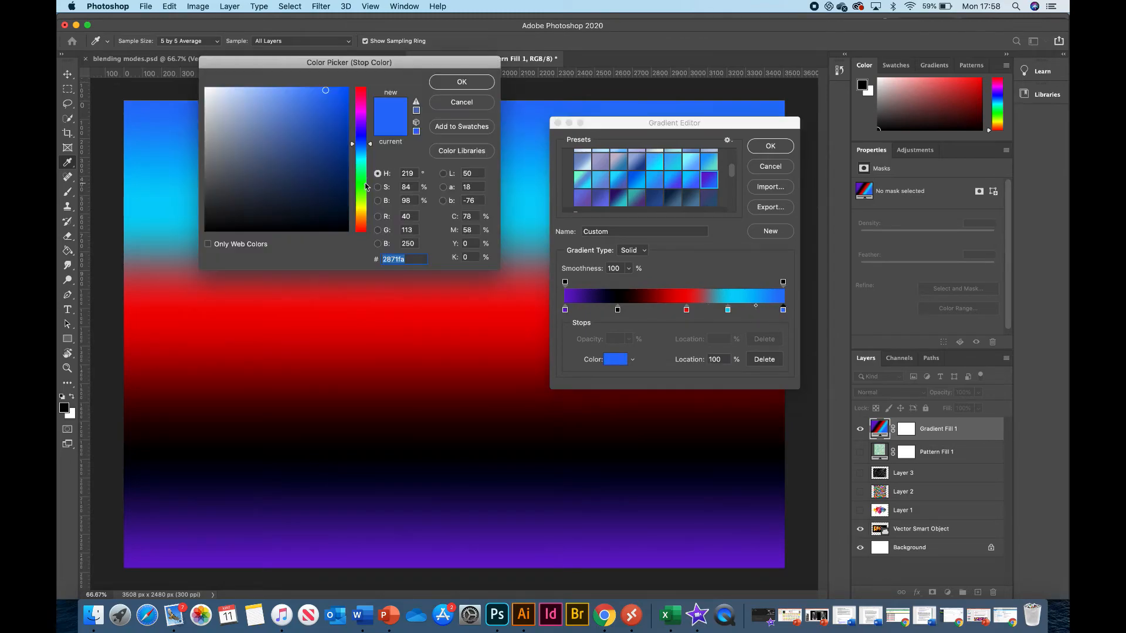
click(362, 114)
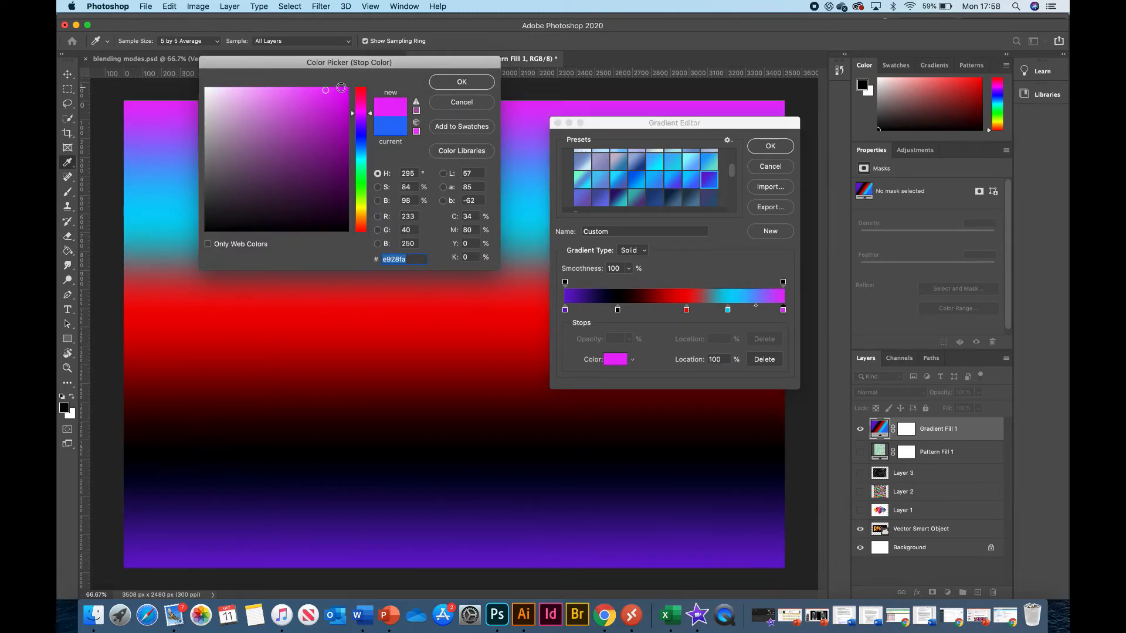
click(345, 90)
click(461, 82)
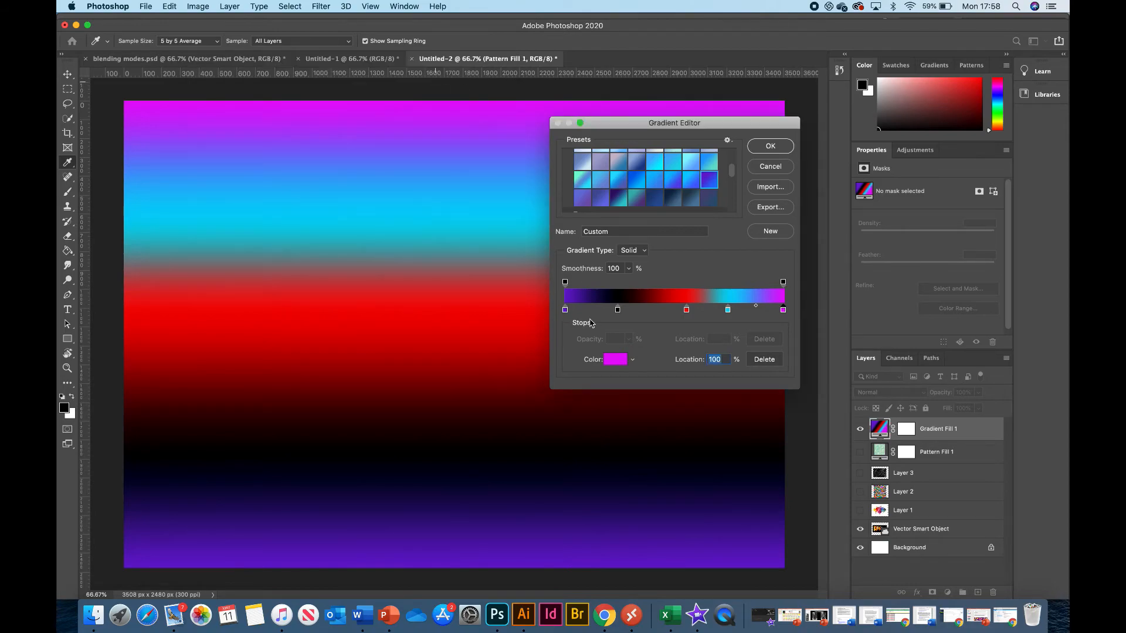
click(761, 149)
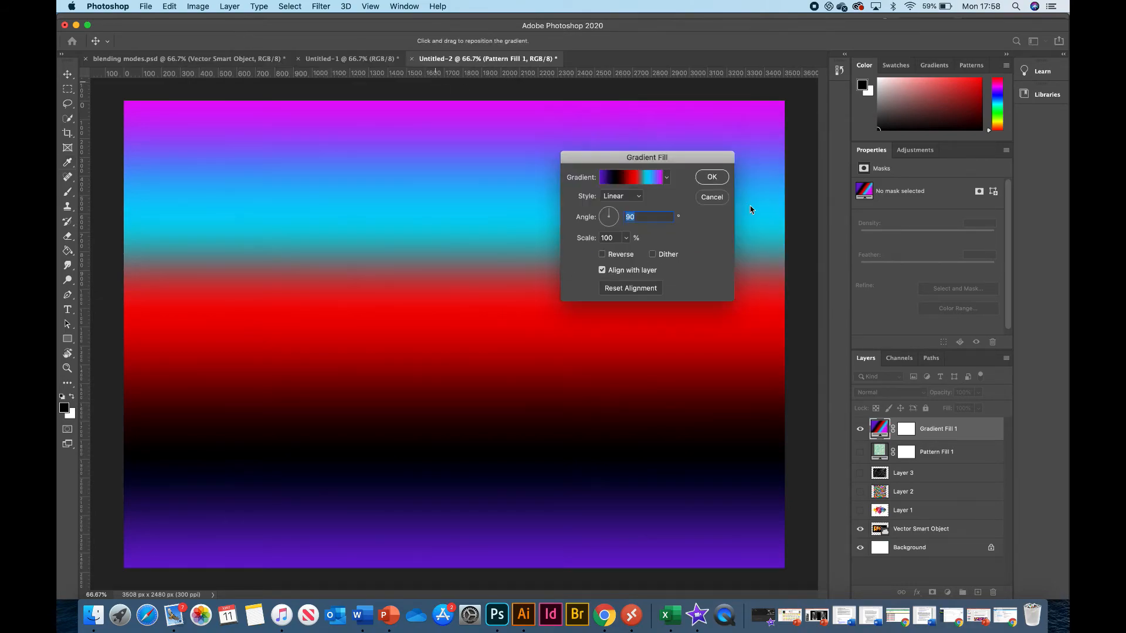
Try the Radial and Angle styles for the gradient fill, and set the style to Diamond.
click(607, 201)
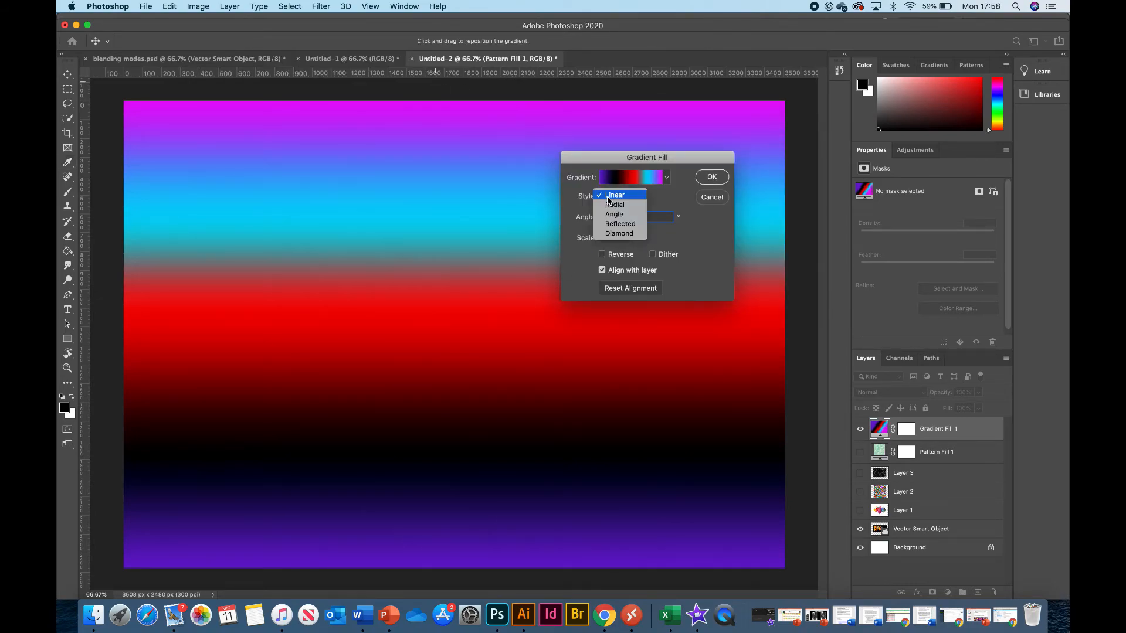
click(615, 201)
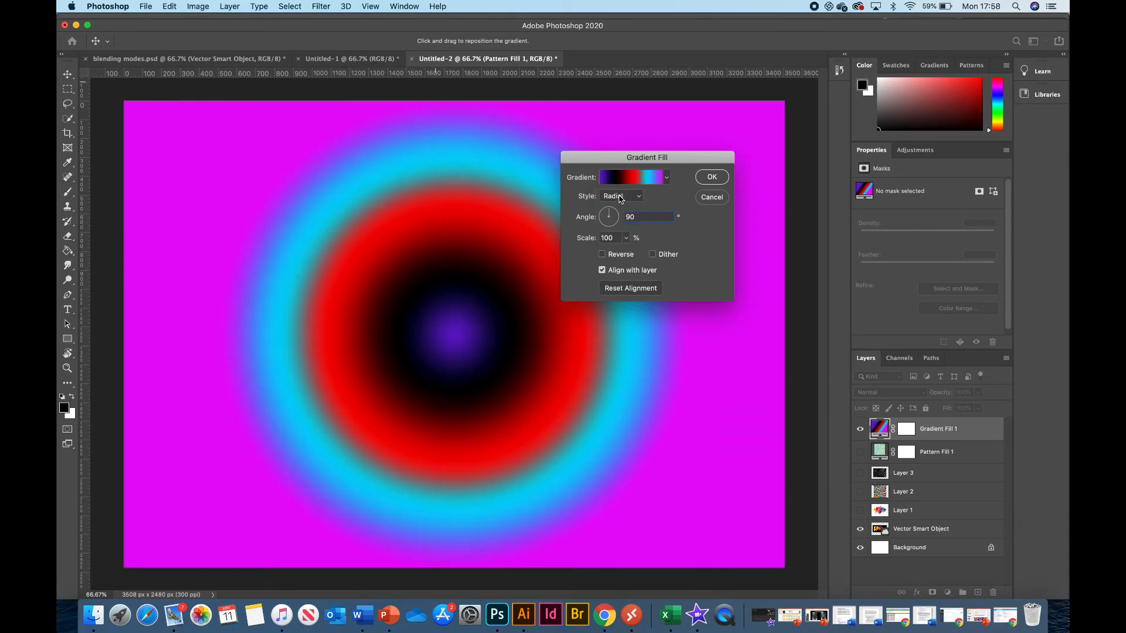
click(620, 197)
click(618, 204)
click(620, 200)
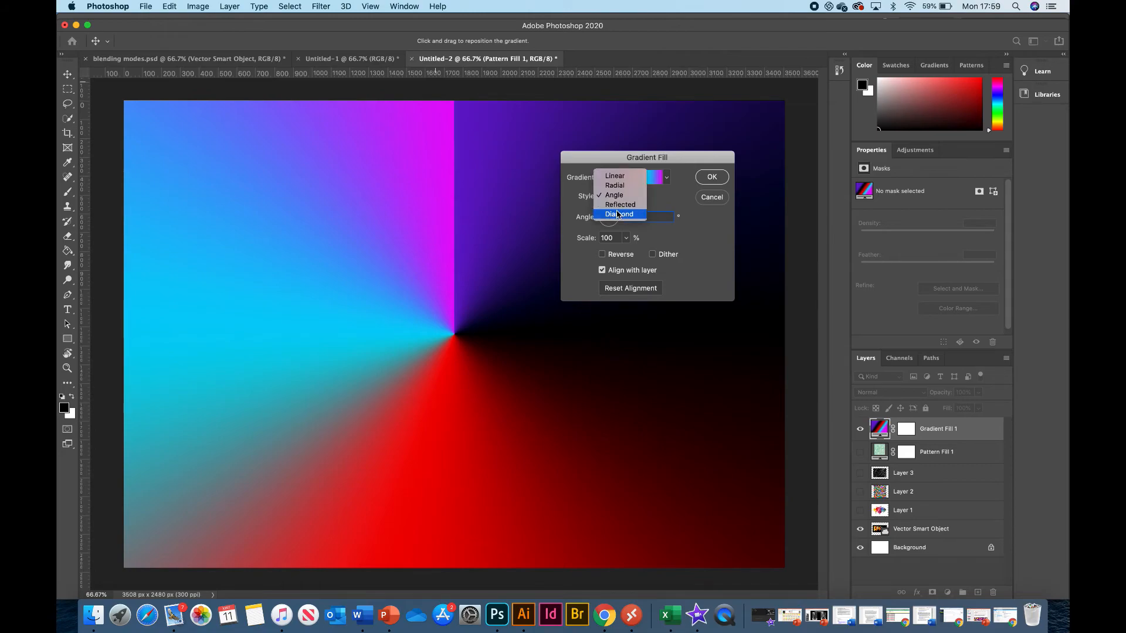
click(618, 215)
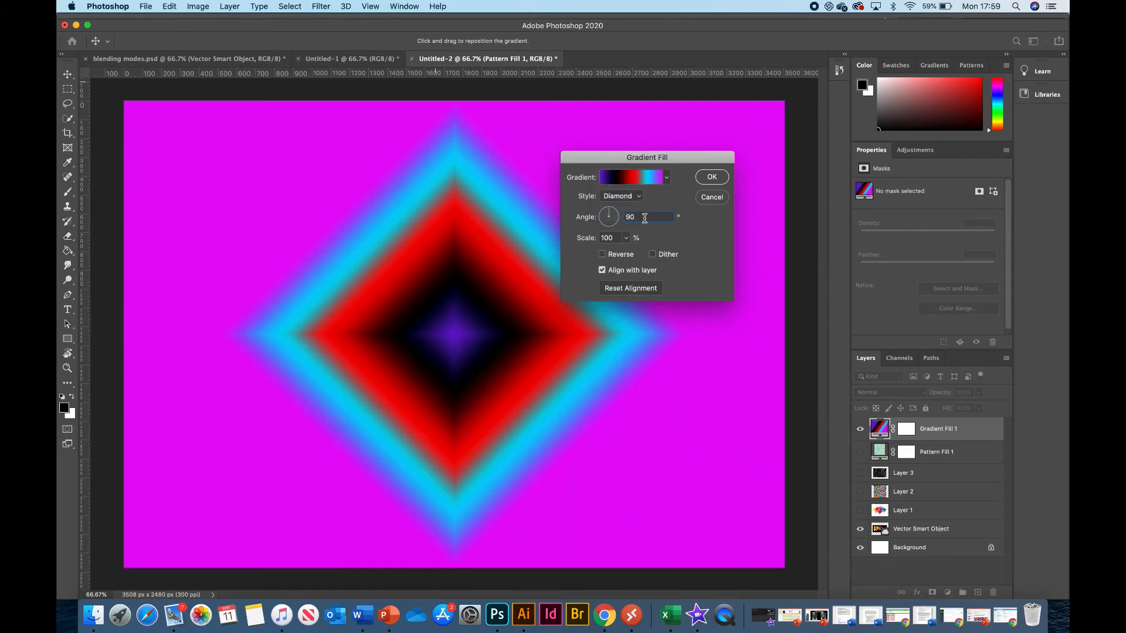
Set the diamond gradient's angle to 11.68° and its scale to 111%, and accept the fill.
drag(610, 216, 615, 219)
click(626, 237)
drag(626, 256, 627, 256)
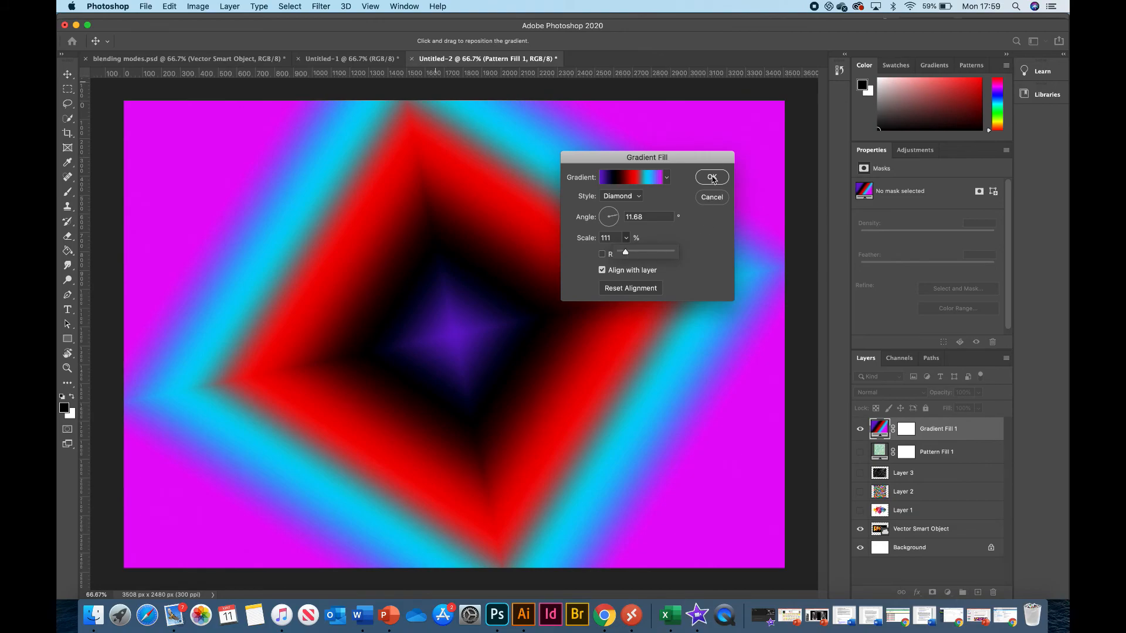
click(711, 177)
Set the gradient fill layer's blending mode to Linear Dodge (Add).
click(922, 396)
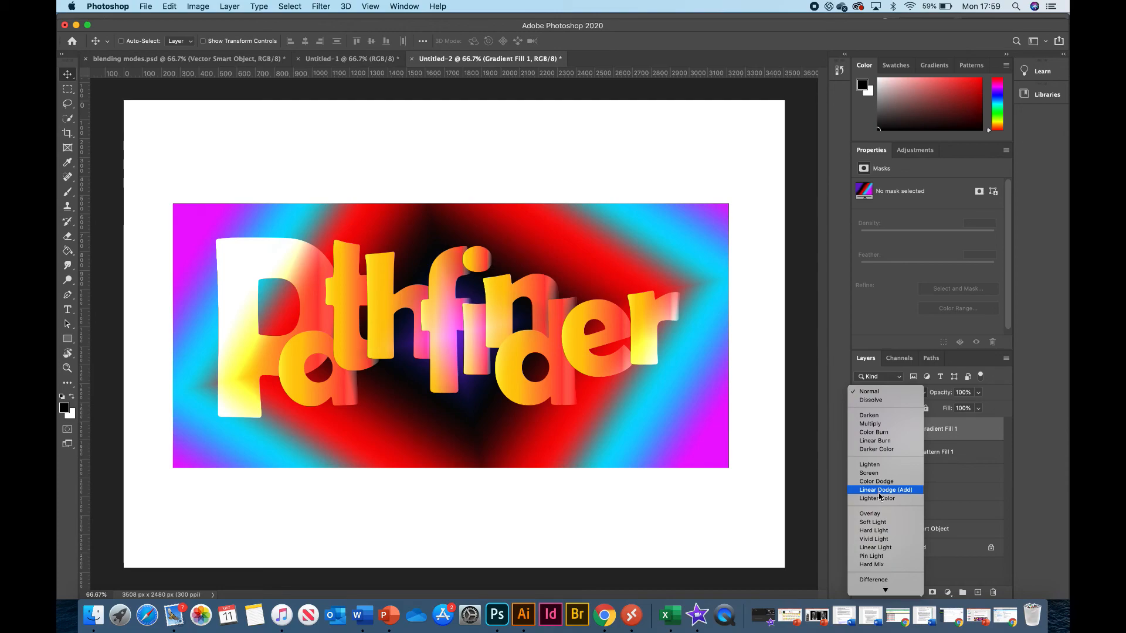
click(879, 492)
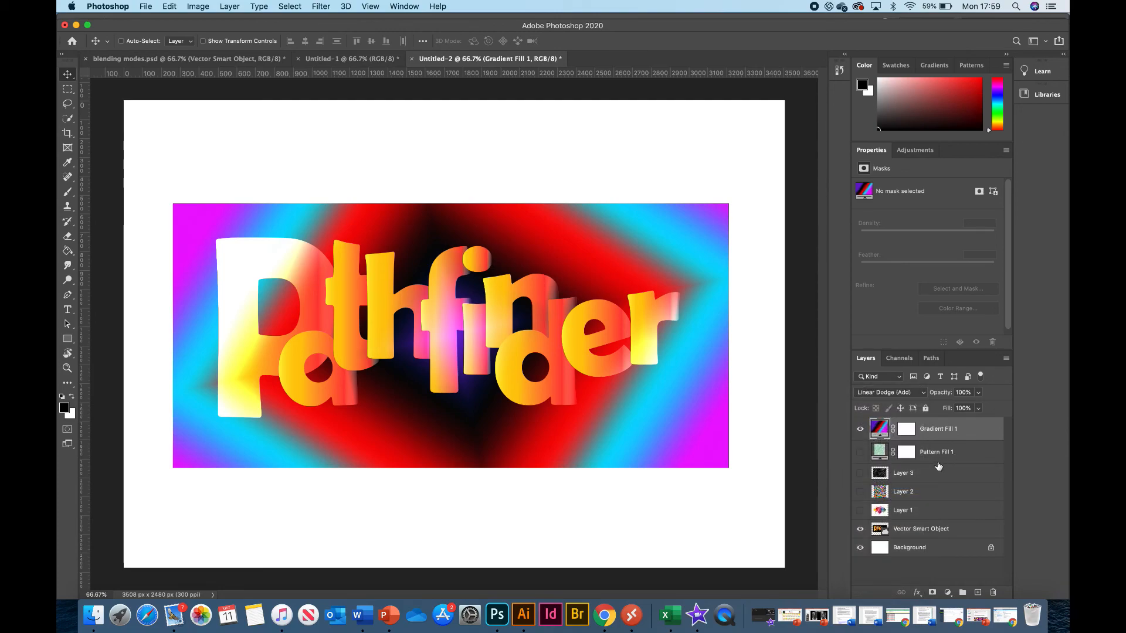